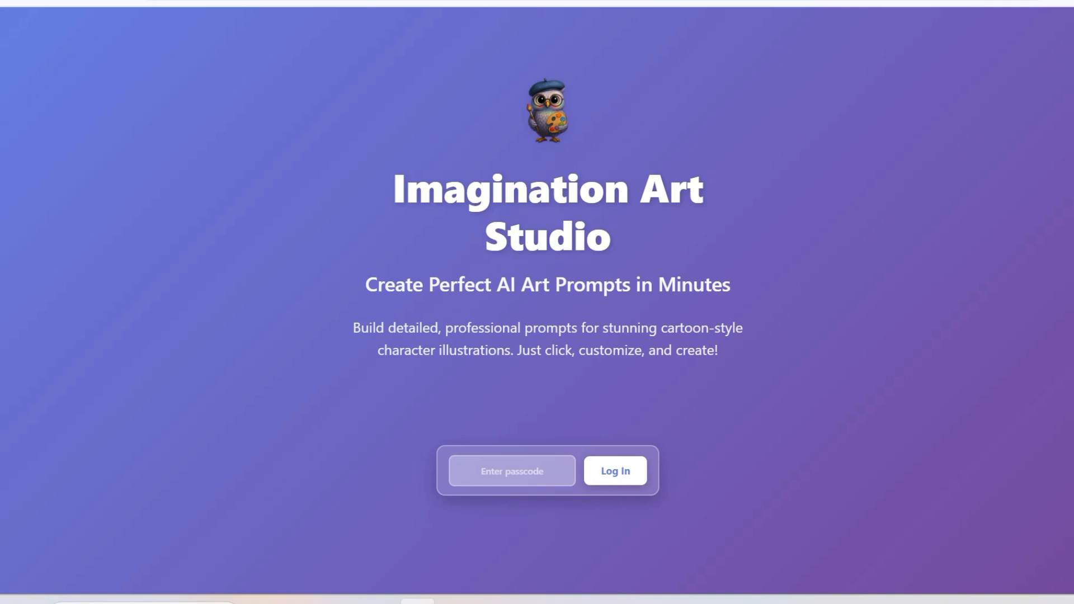
Log in to Imagination Art Studio with the passcode
click(512, 471)
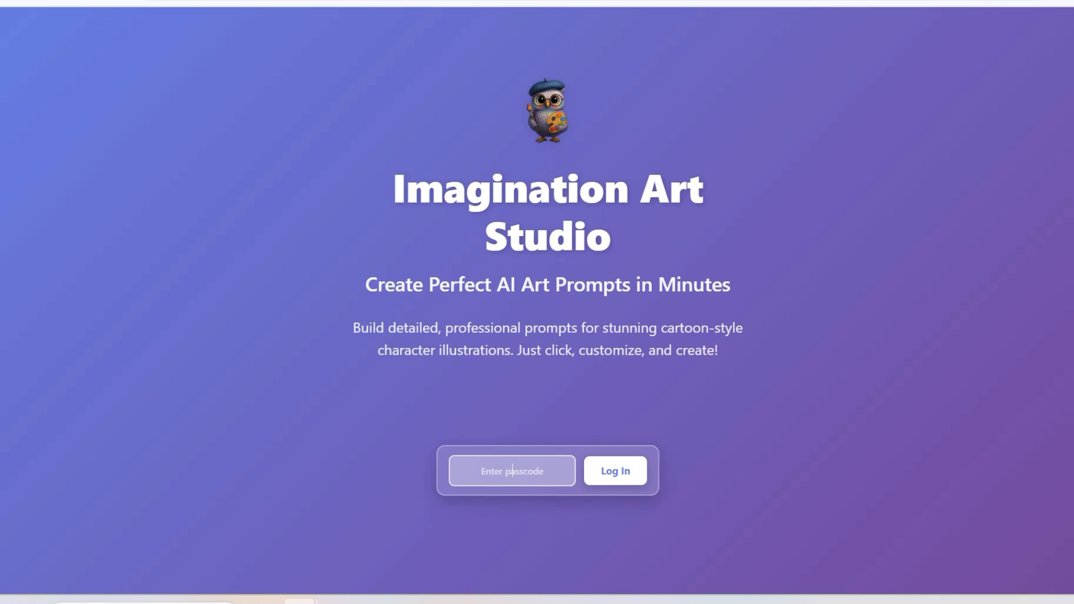
text(•)
click(624, 485)
Choose Whimsical as the quick start template
scroll(624, 485, down, 10)
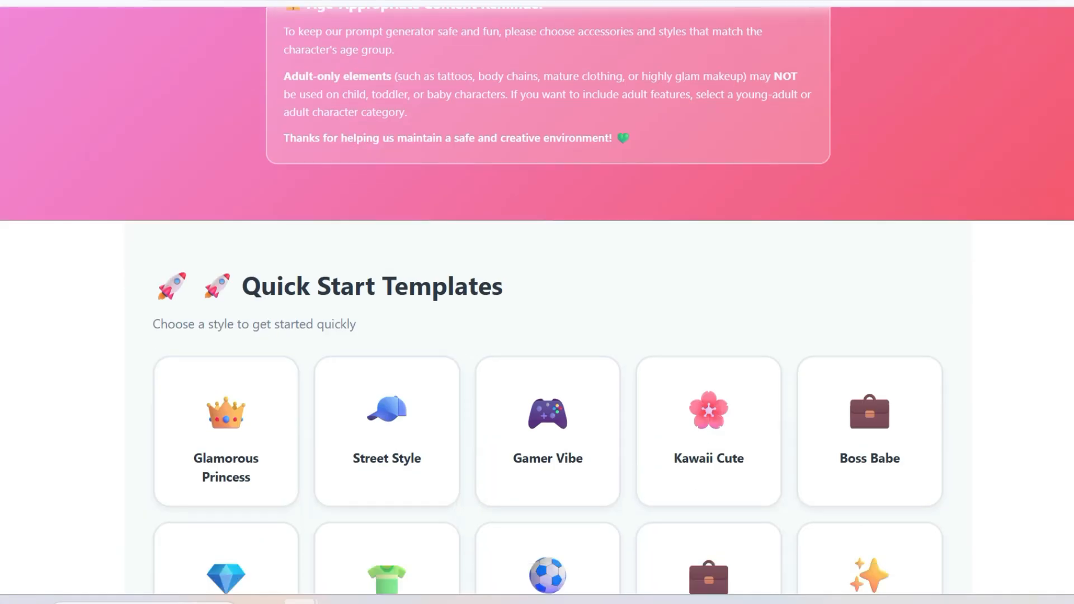
scroll(442, 295, down, 2)
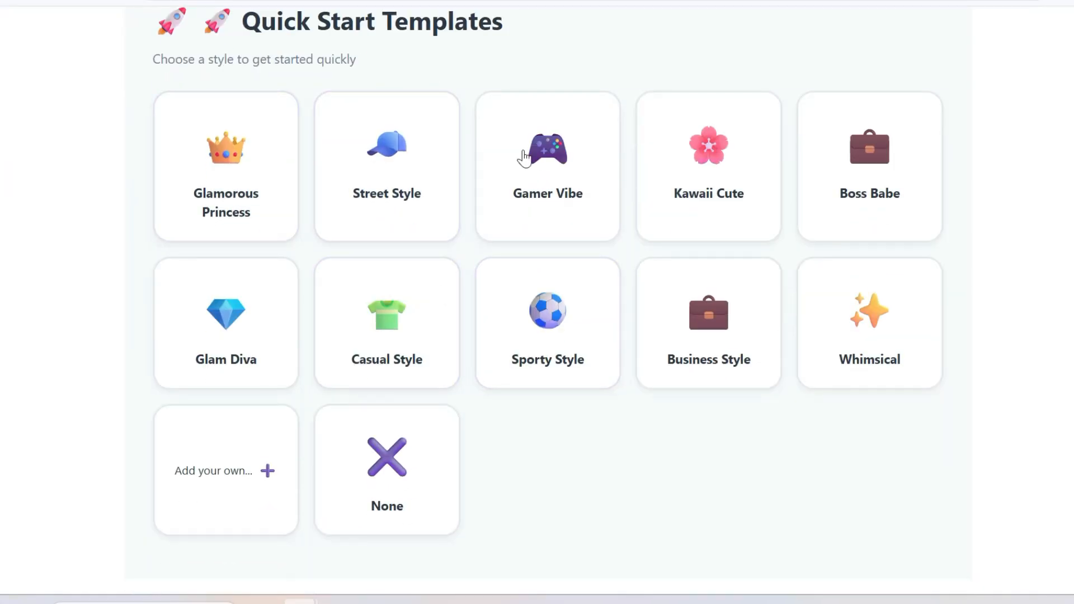
click(880, 340)
Set the cartoon type to Adorable Whimsical Hand-Drawn
scroll(693, 478, down, 5)
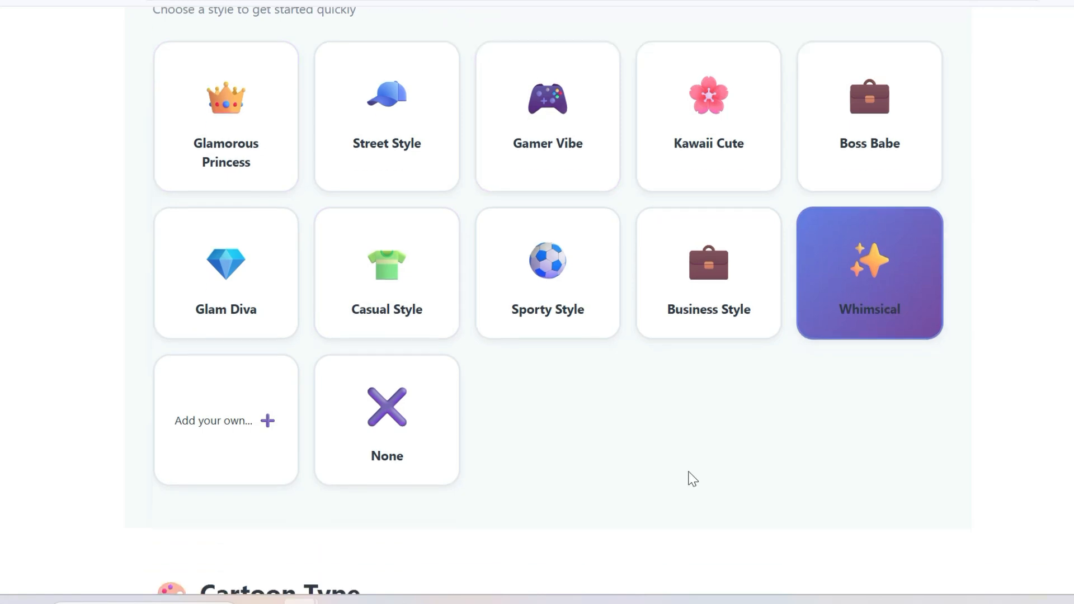
scroll(692, 478, down, 3)
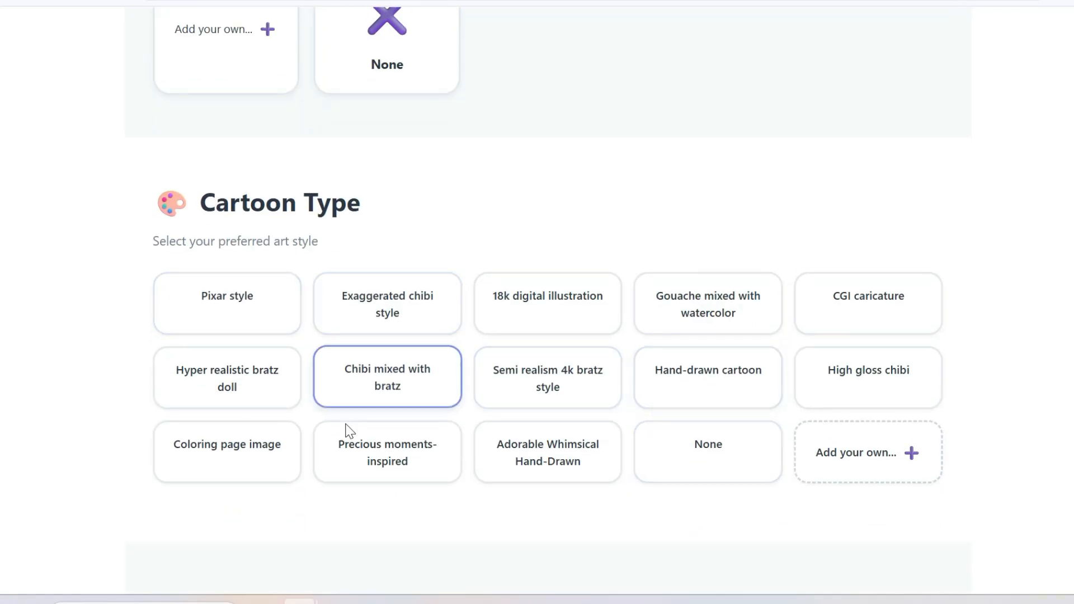
scroll(698, 364, up, 5)
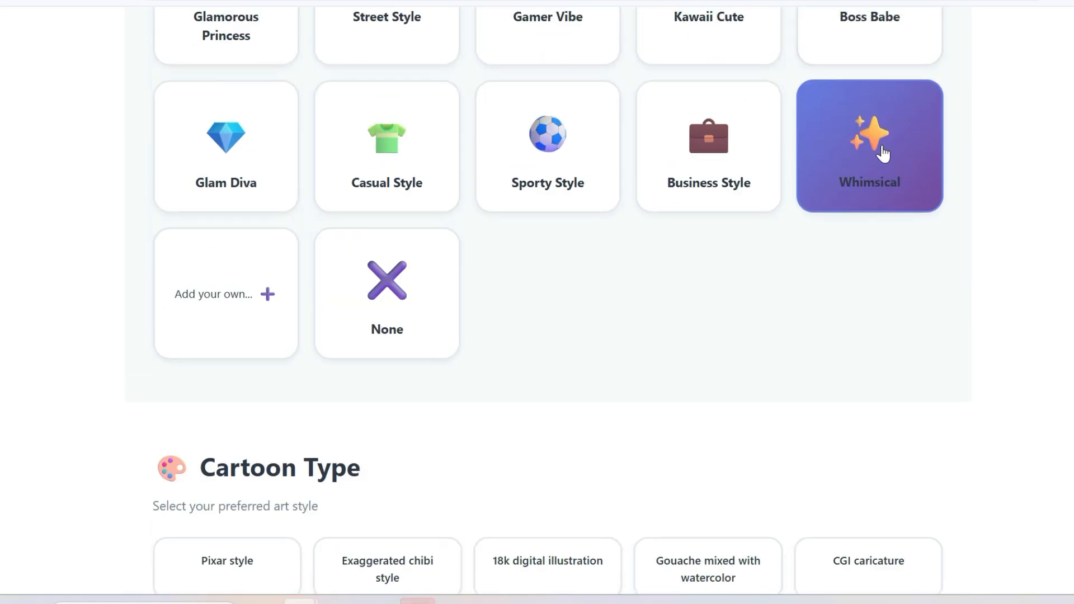
scroll(708, 281, down, 6)
click(515, 350)
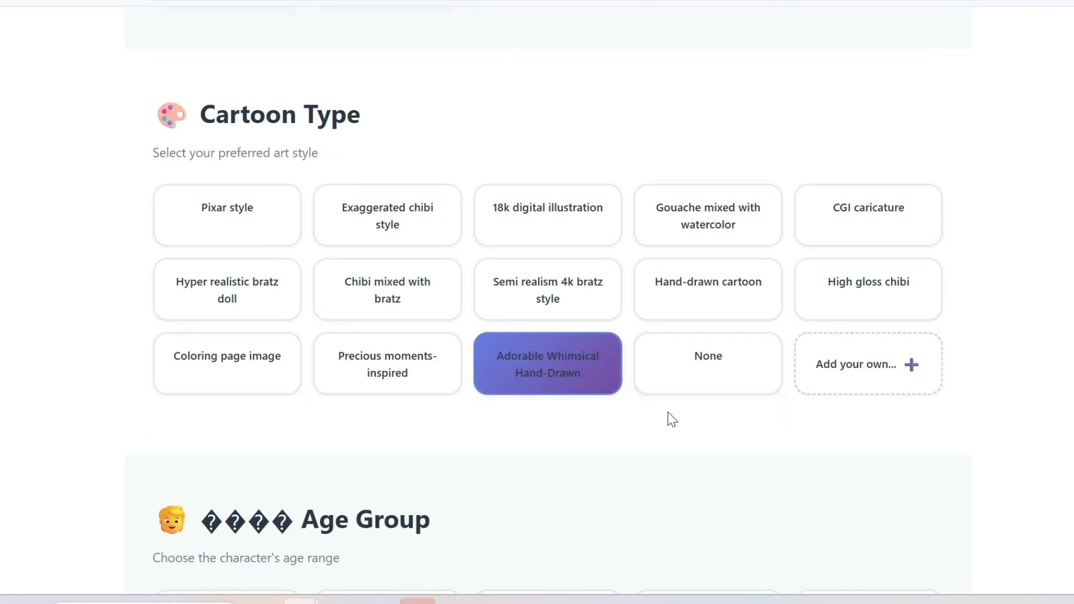
Set the character's age group to Toddler and the gender to Female
scroll(663, 445, down, 3)
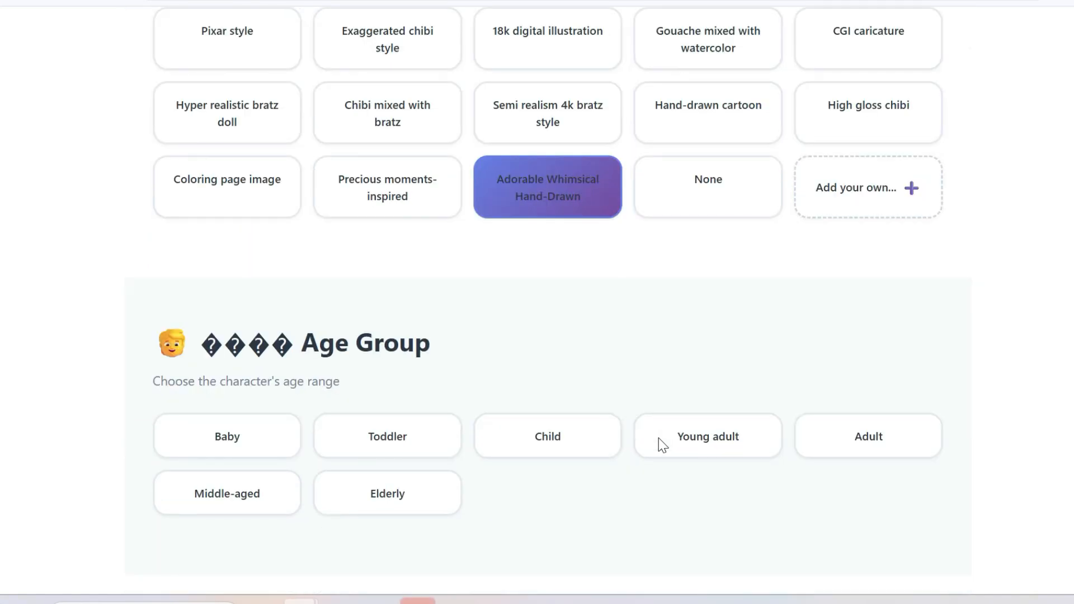
scroll(663, 445, down, 3)
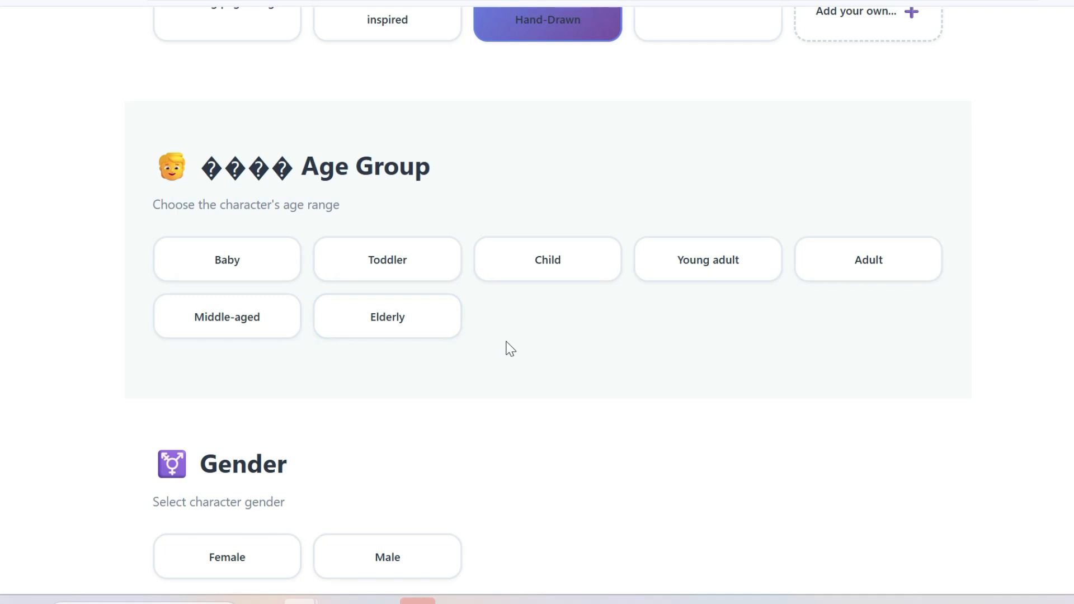
click(374, 250)
scroll(448, 304, down, 3)
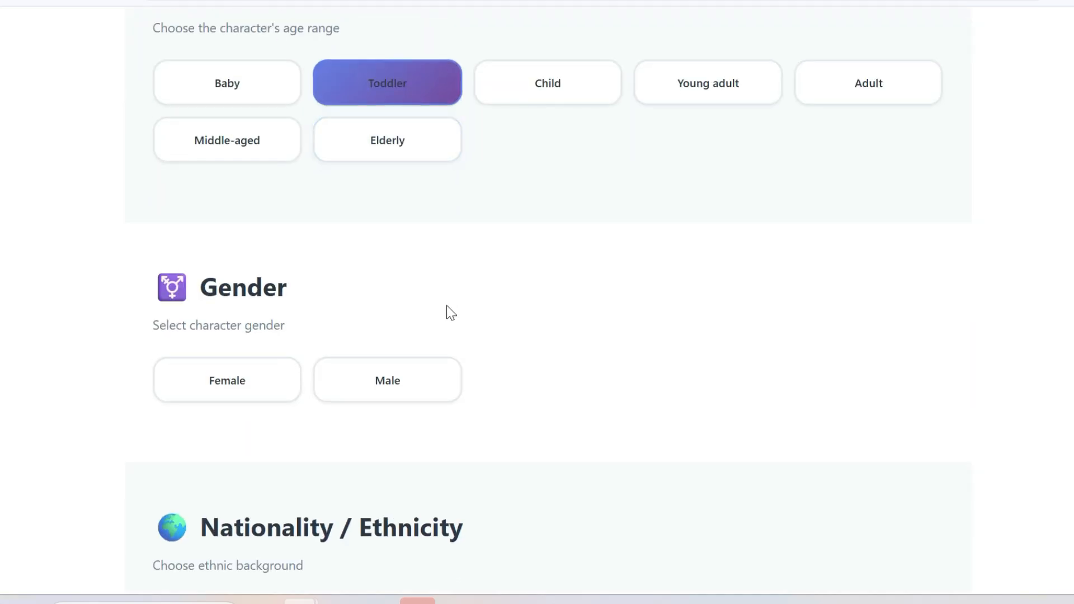
scroll(446, 312, down, 2)
click(251, 302)
Set the ethnicity to Hispanic/Latino and the skin tone to Golden Sand
scroll(425, 341, down, 5)
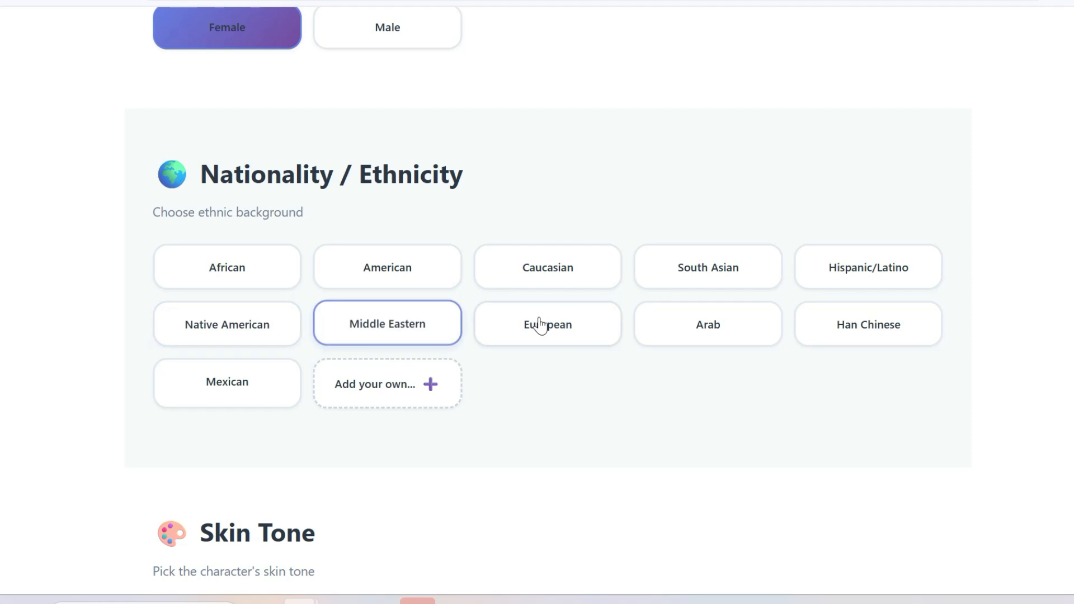
click(857, 284)
scroll(667, 379, down, 5)
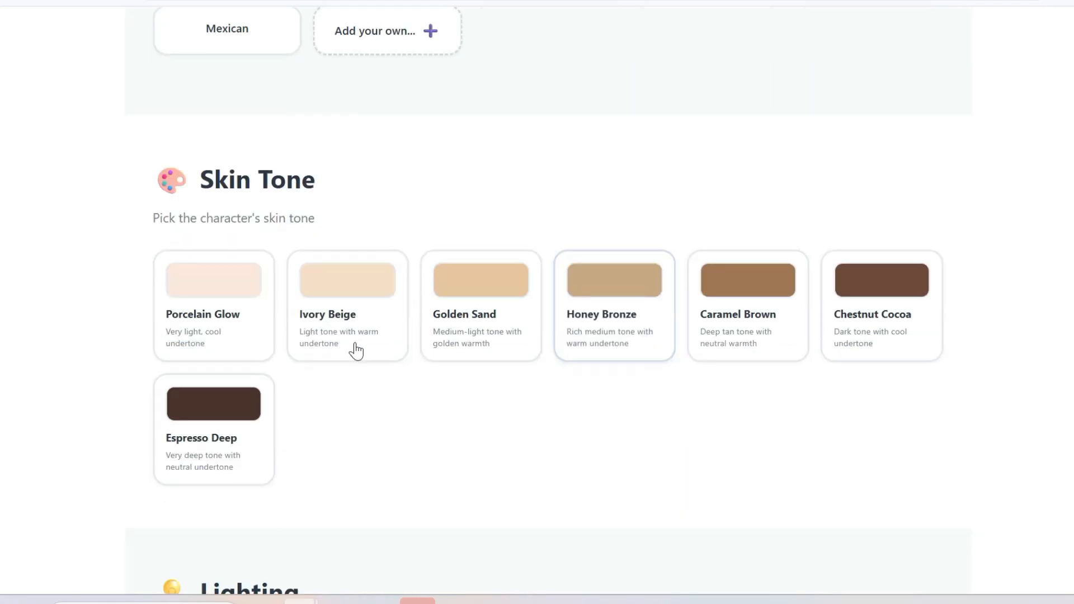
click(484, 312)
Set the scene lighting to Outdoor Sunny Day
scroll(526, 336, down, 2)
scroll(523, 333, down, 4)
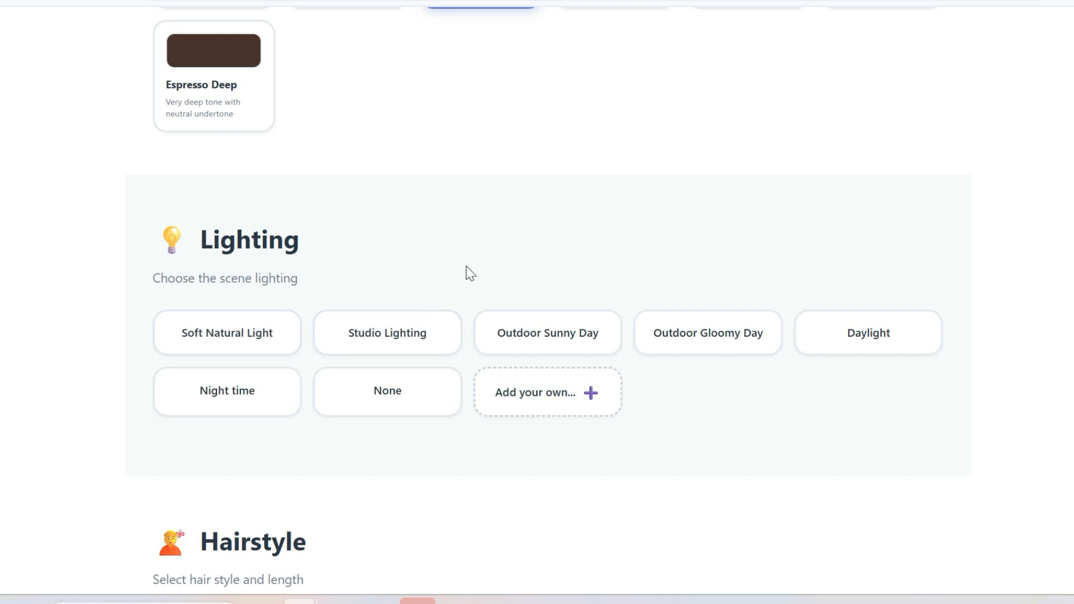
click(580, 335)
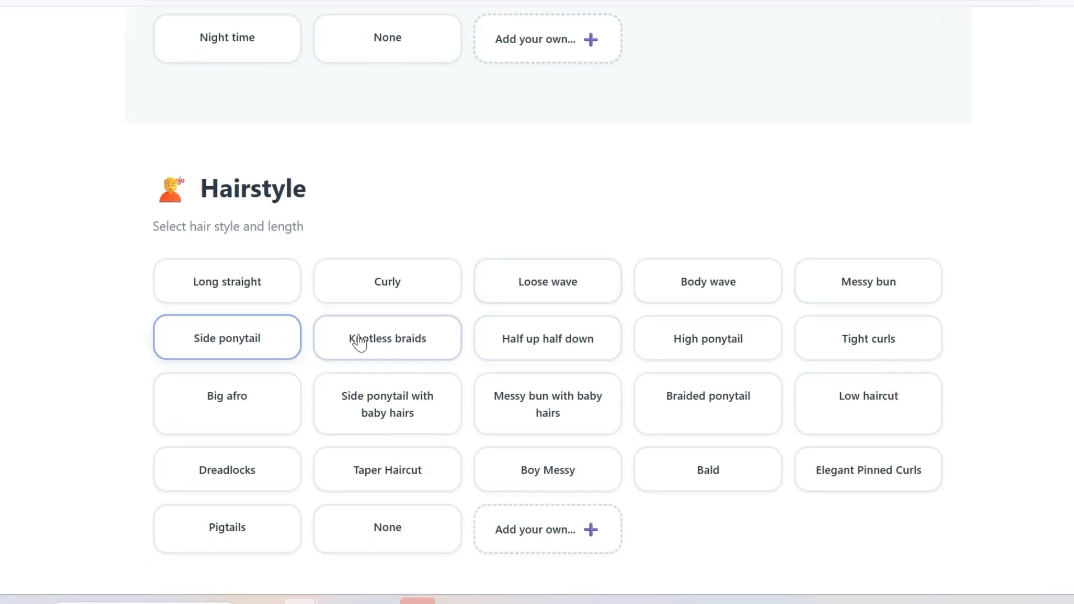
Look through the remaining option sections, from hairstyle and hair color to makeup, holiday theme and accessories
scroll(311, 312, down, 12)
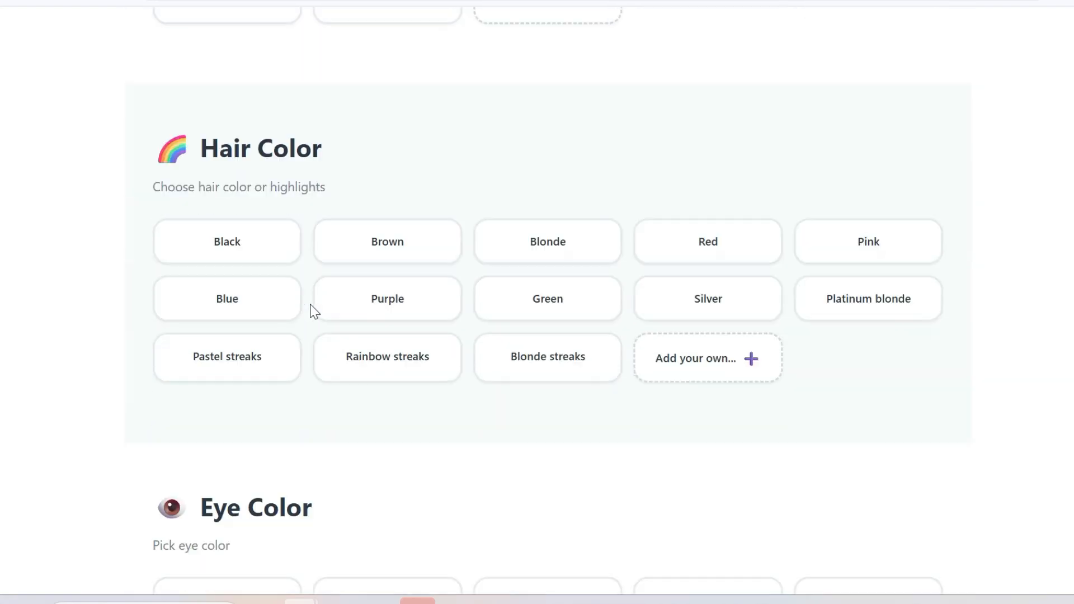
scroll(312, 311, down, 12)
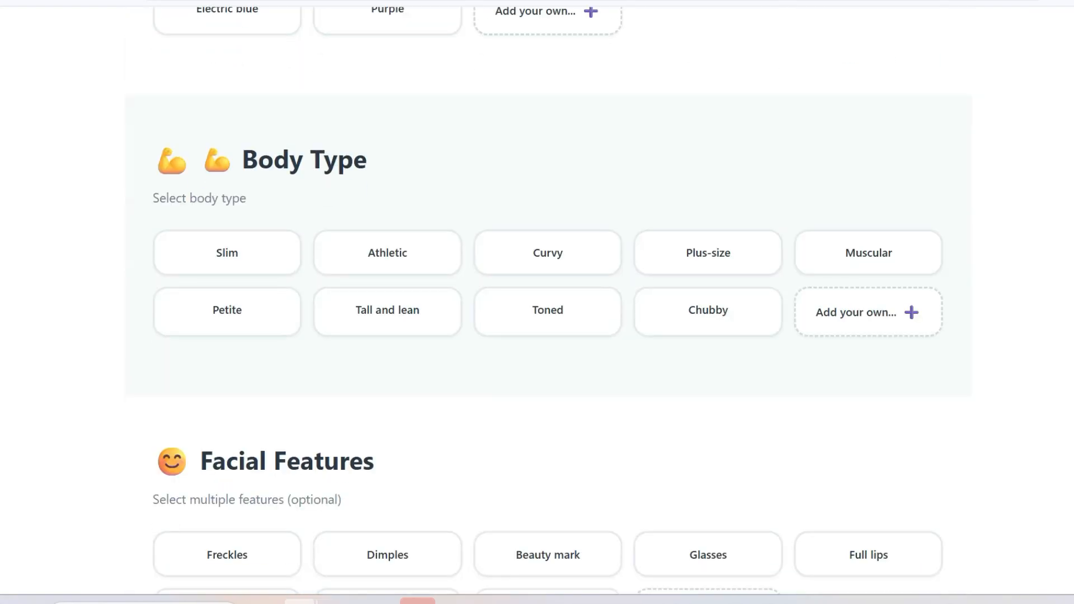
scroll(311, 312, down, 20)
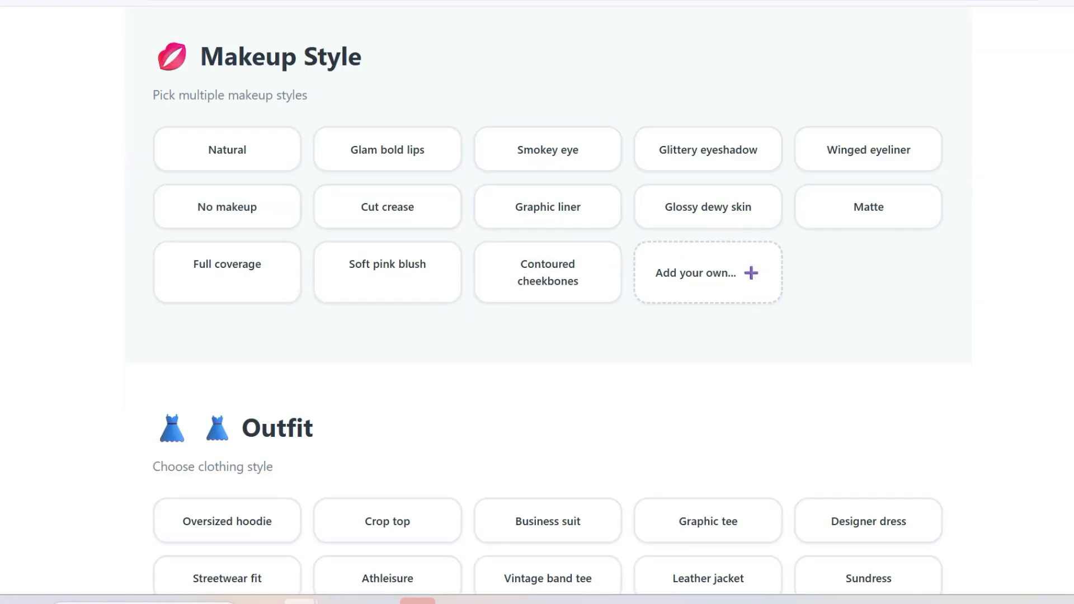
scroll(537, 302, down, 5)
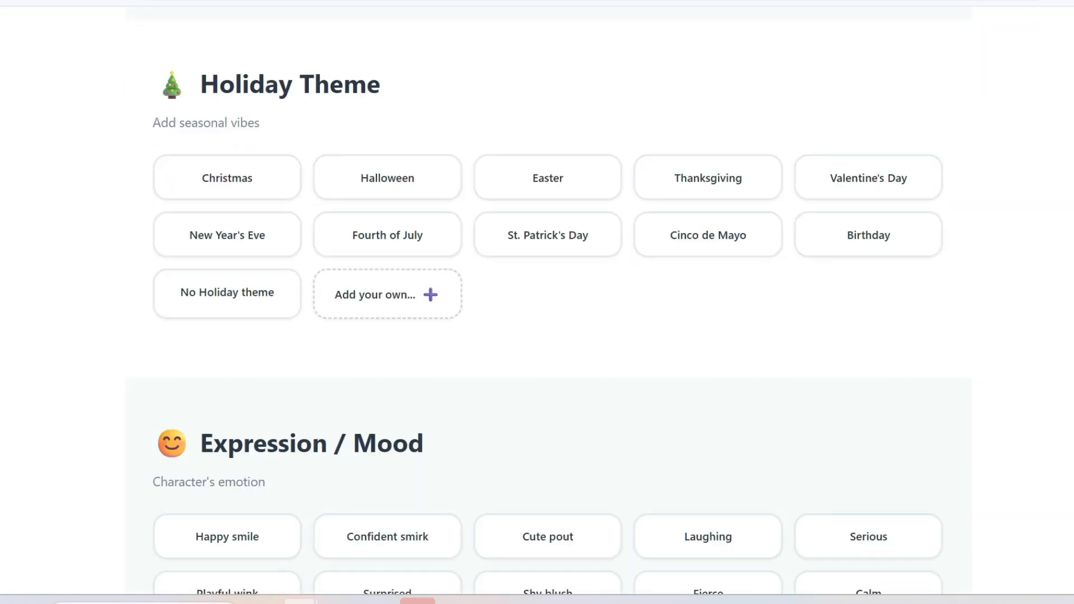
scroll(537, 302, down, 16)
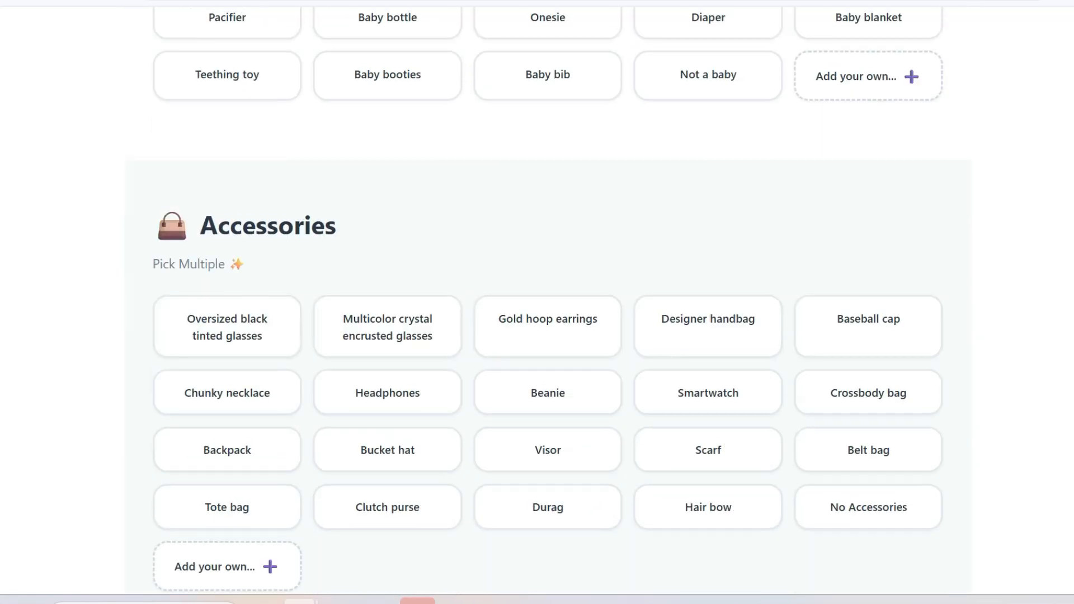
scroll(277, 343, up, 20)
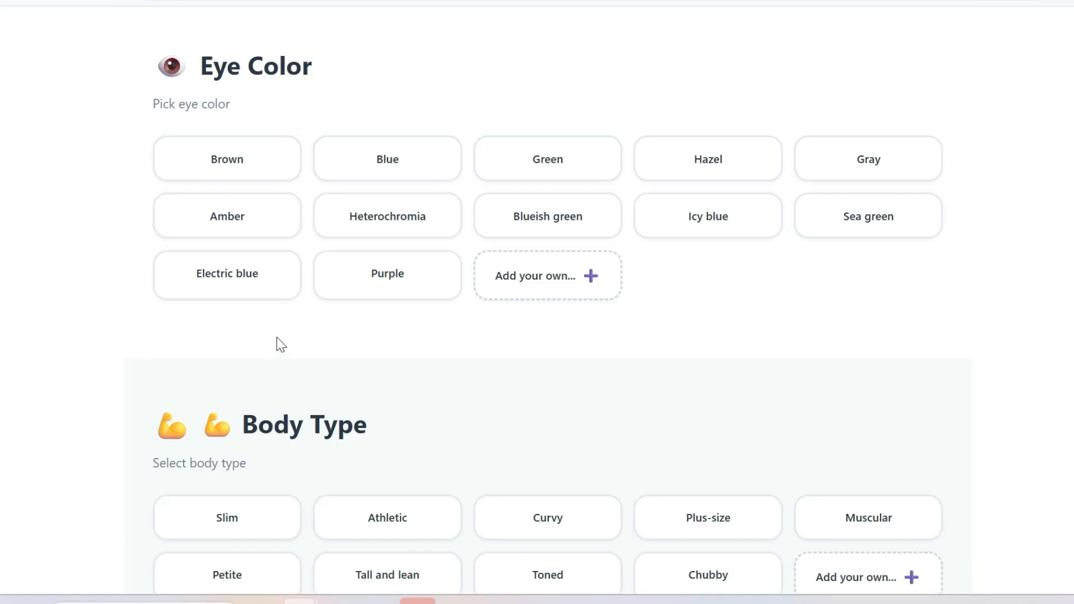
scroll(280, 345, up, 20)
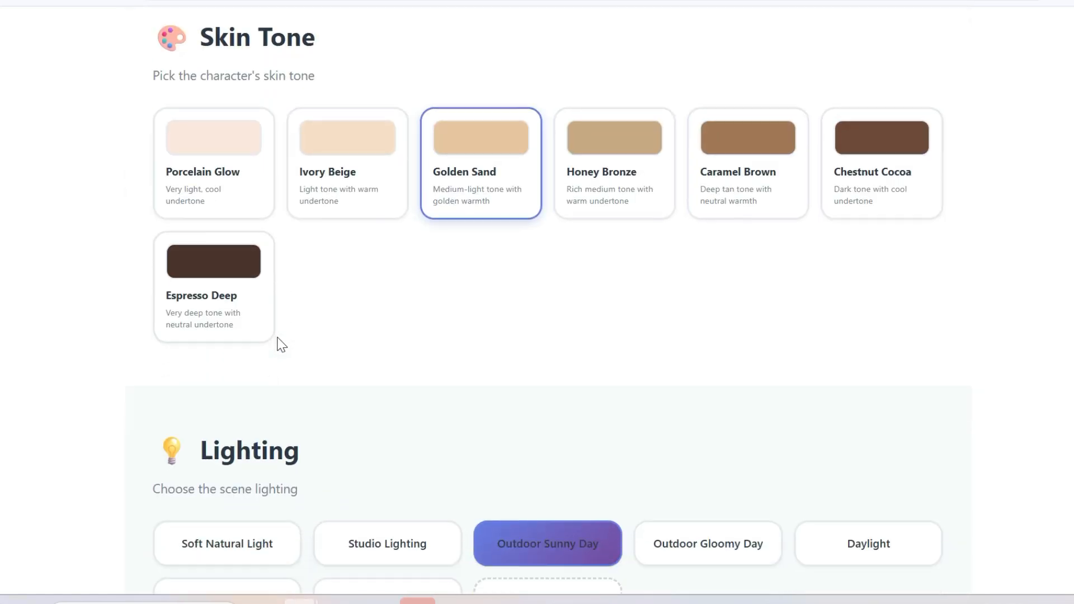
scroll(281, 344, down, 5)
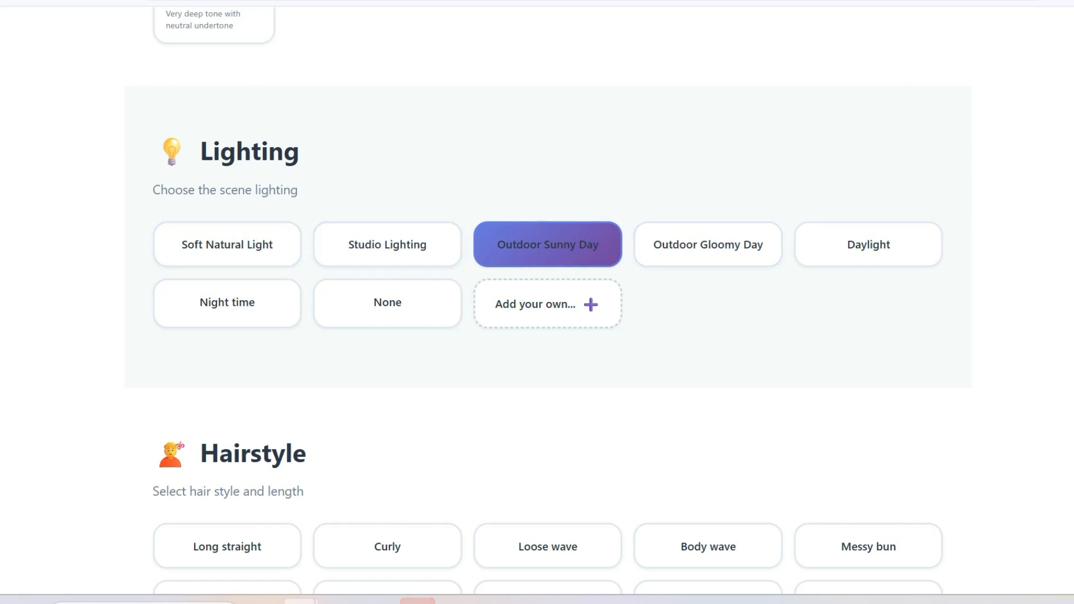
Give the character a High ponytail hairstyle with Rainbow streaks as the hair color
scroll(607, 422, down, 4)
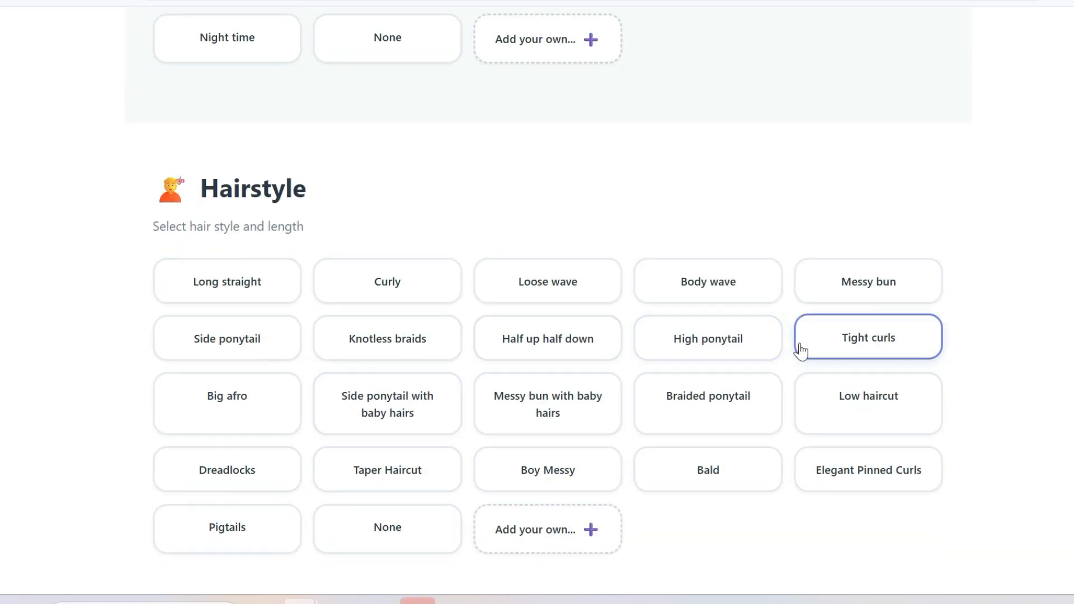
click(724, 350)
scroll(716, 379, down, 7)
click(436, 443)
Set the eye color to Hazel and the body type to Chubby
scroll(419, 459, down, 4)
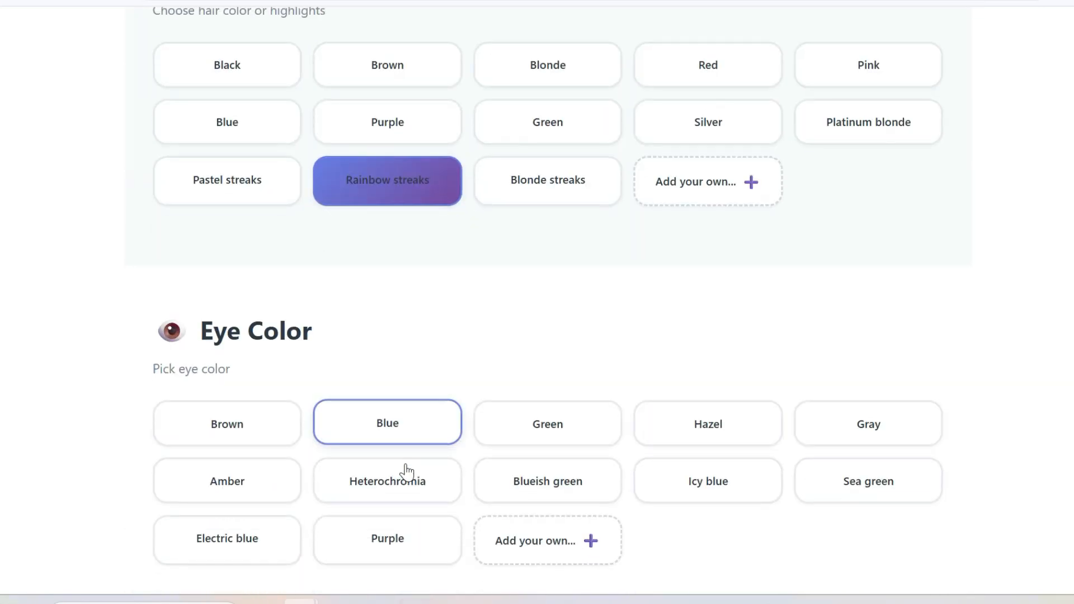
click(708, 423)
scroll(705, 427, down, 7)
click(641, 420)
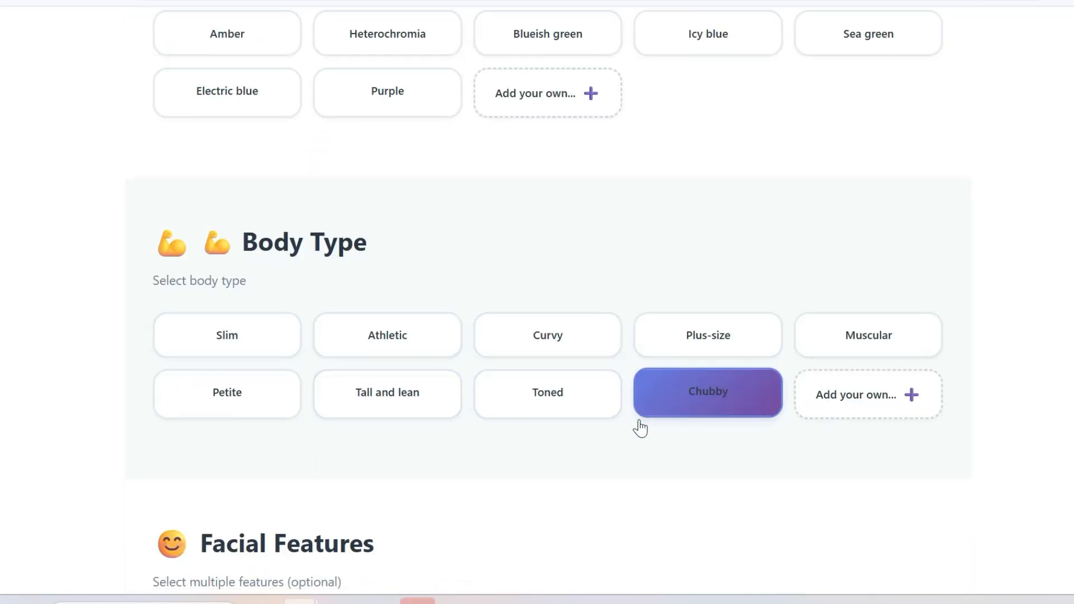
Add Glasses as a facial feature and choose the Natural makeup style
scroll(299, 384, down, 4)
click(687, 387)
scroll(688, 387, down, 5)
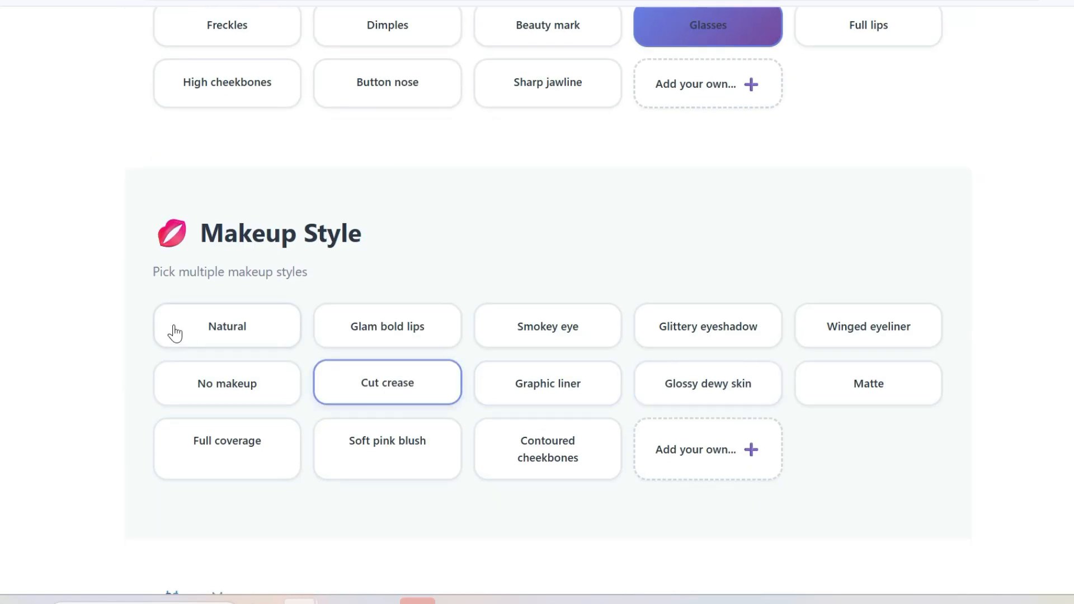
click(173, 330)
Choose Graphic tee as the outfit and pick an option in the section that follows it
scroll(293, 384, down, 5)
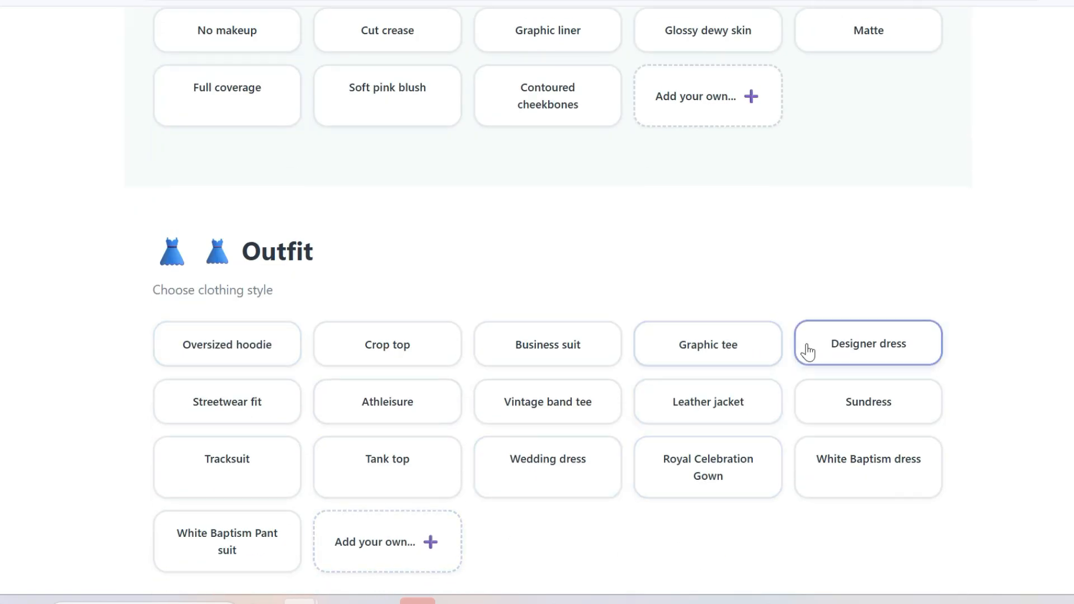
click(744, 350)
scroll(607, 463, down, 7)
click(213, 362)
Set the holiday theme to No Holiday theme
scroll(445, 443, down, 4)
scroll(445, 444, down, 9)
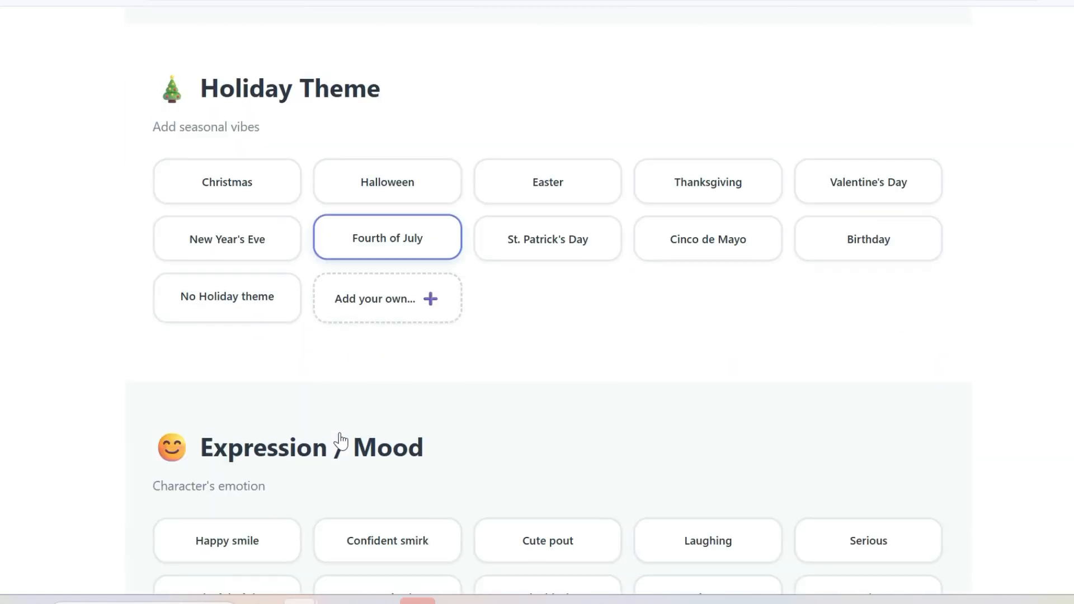
click(280, 286)
Select Backpack as the accessory, switching Baseball cap on and off again
scroll(279, 287, down, 3)
scroll(339, 382, down, 9)
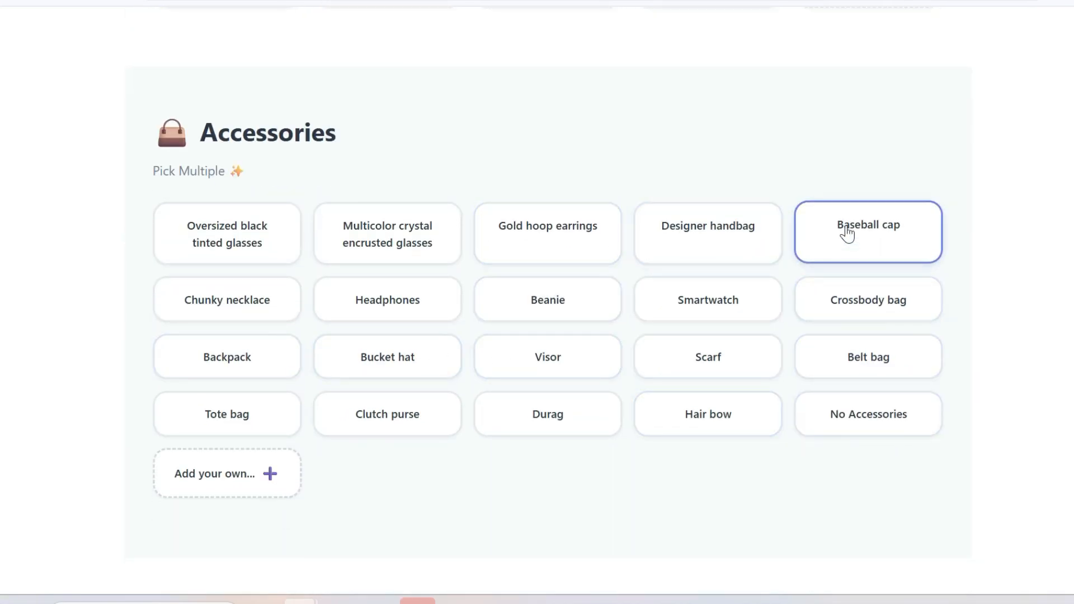
click(848, 234)
click(264, 360)
click(851, 237)
Choose Diamond studs as the jewelry style
scroll(509, 405, down, 6)
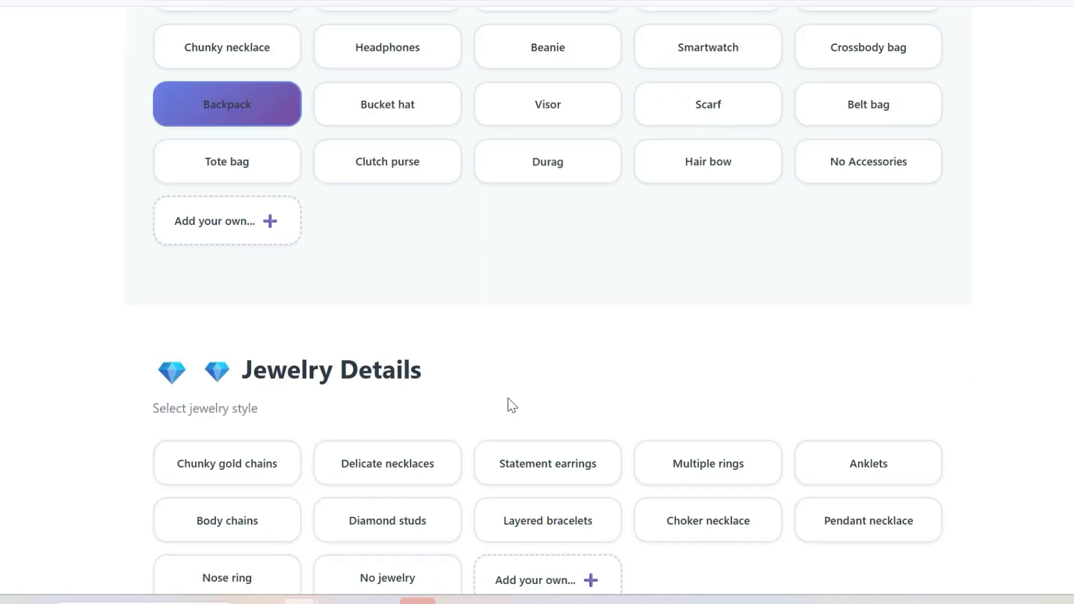
click(380, 432)
scroll(858, 389, down, 8)
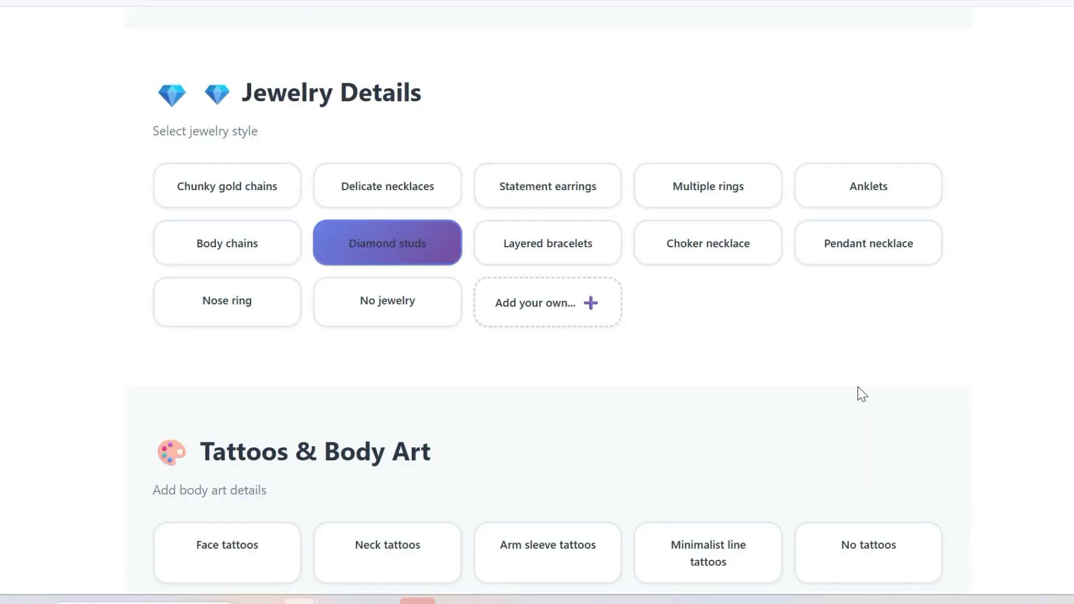
Set the eye style to Heart-shaped eyes and the head decoration to Bow headband
scroll(854, 383, down, 5)
click(387, 399)
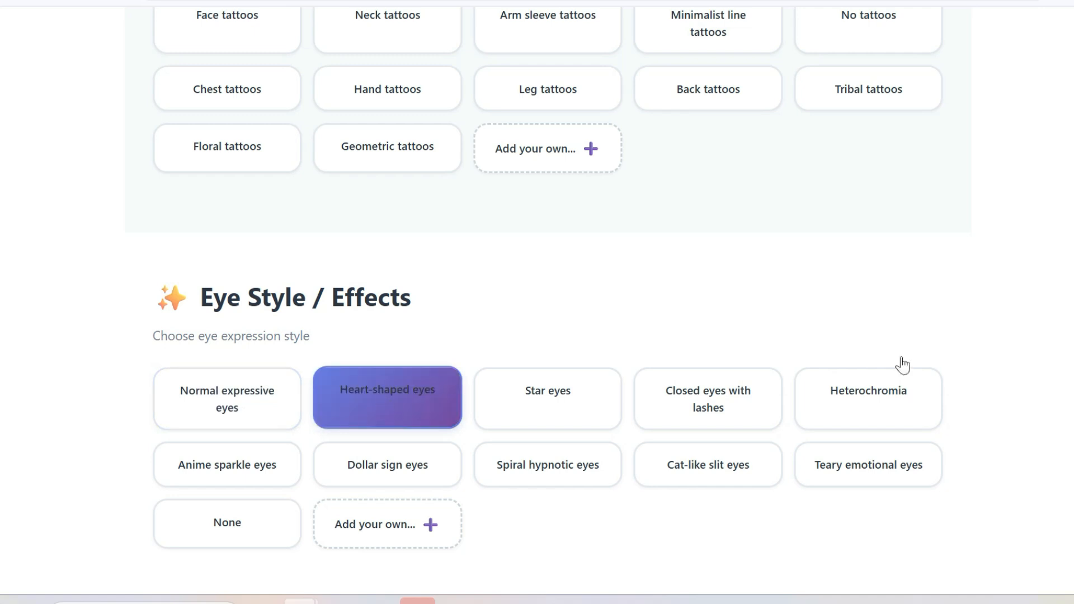
scroll(762, 384, down, 8)
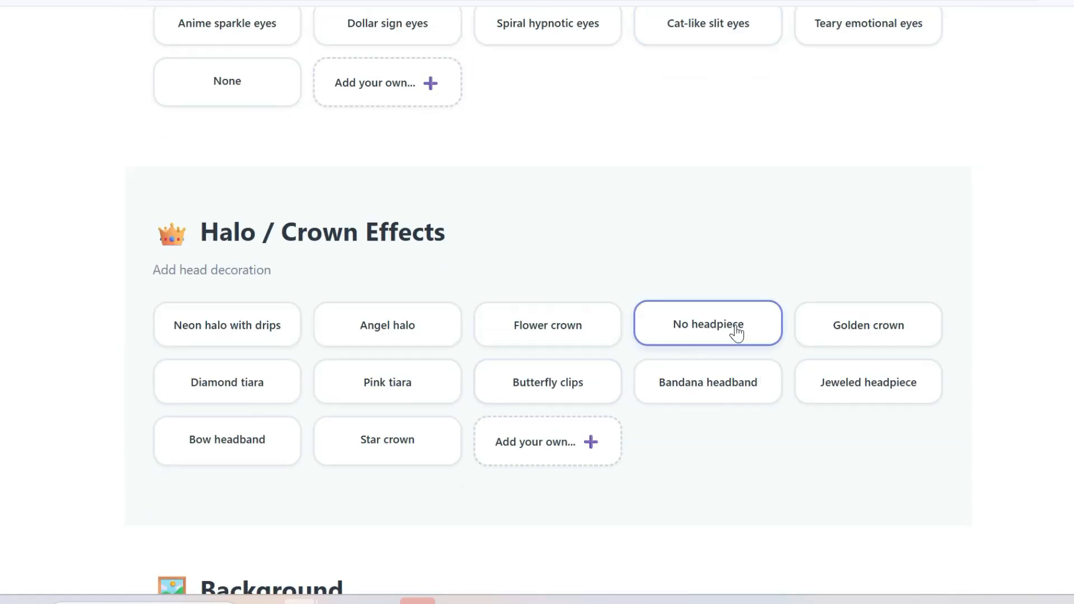
click(227, 445)
Add "school playground" as a custom background for the scene setting
scroll(505, 446, down, 6)
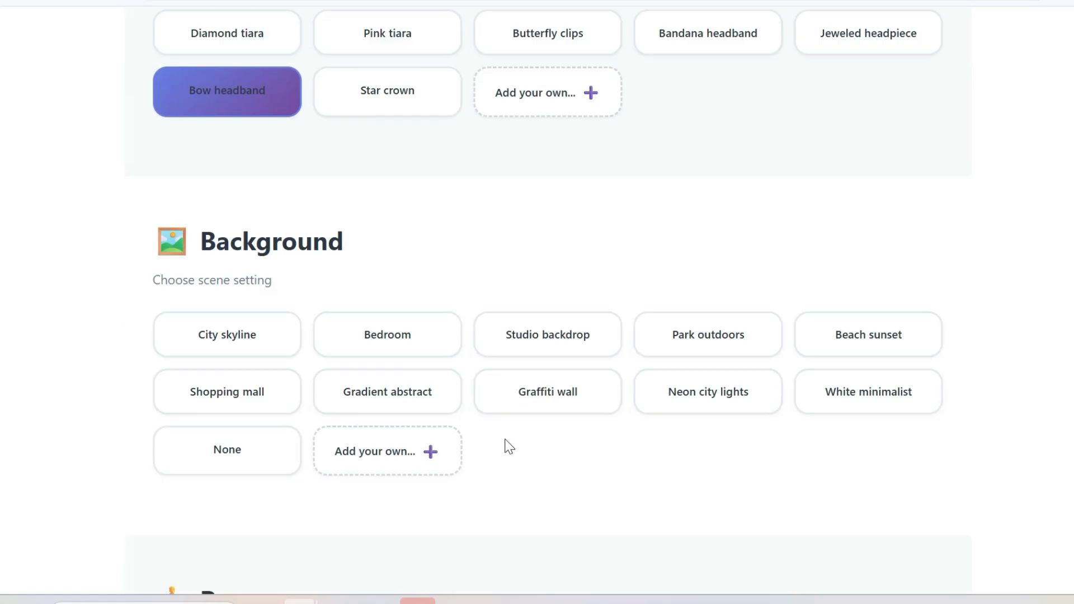
click(442, 448)
text(school)
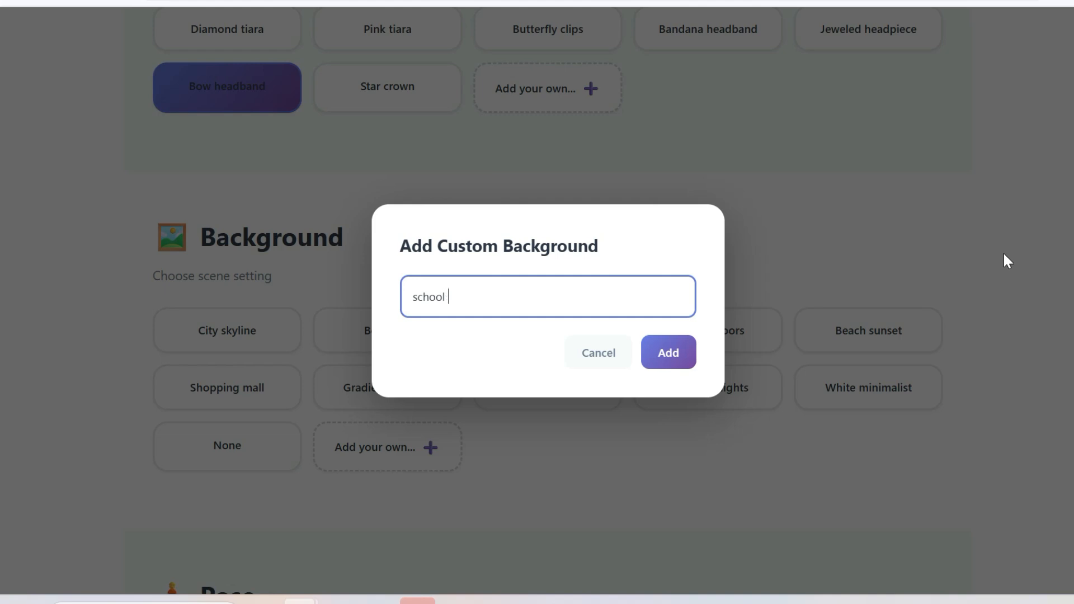
text(pplayground)
click(668, 353)
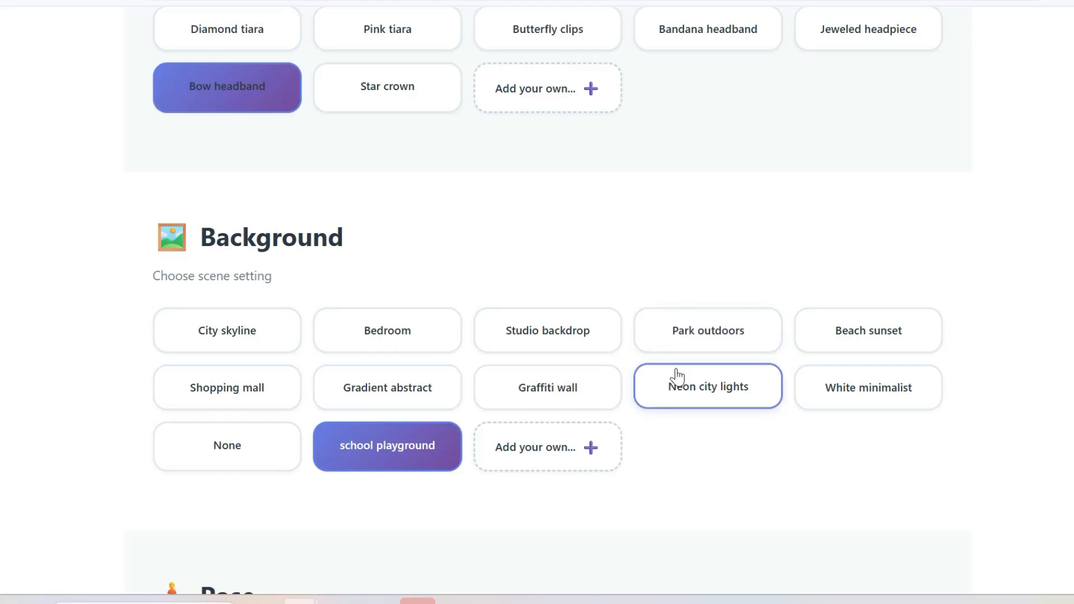
Set the pose to Standing confident and the camera angle to Full body shot
scroll(683, 383, down, 5)
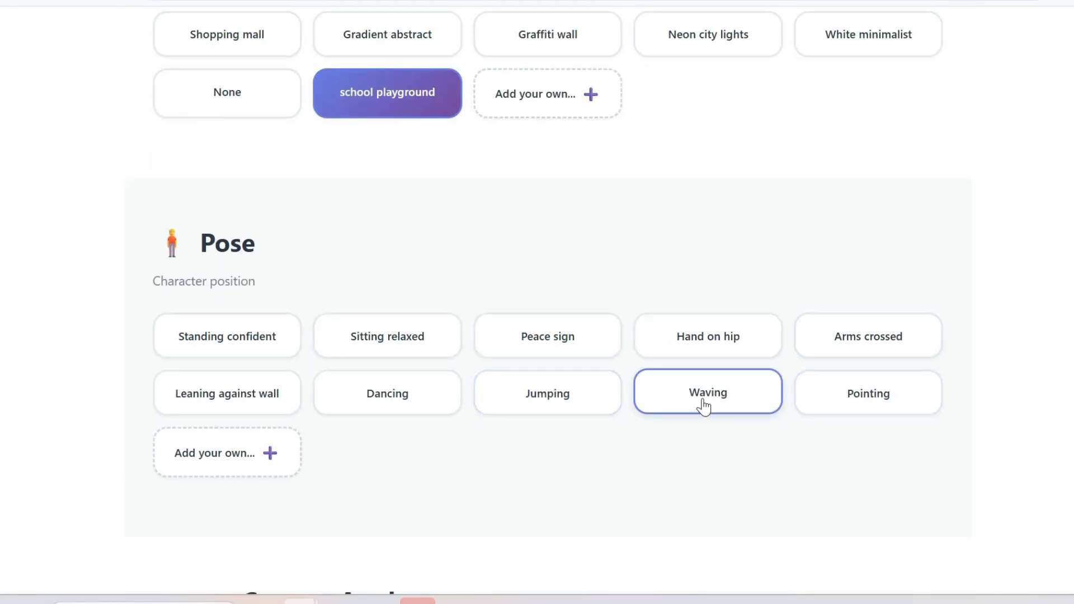
click(220, 338)
scroll(501, 468, down, 5)
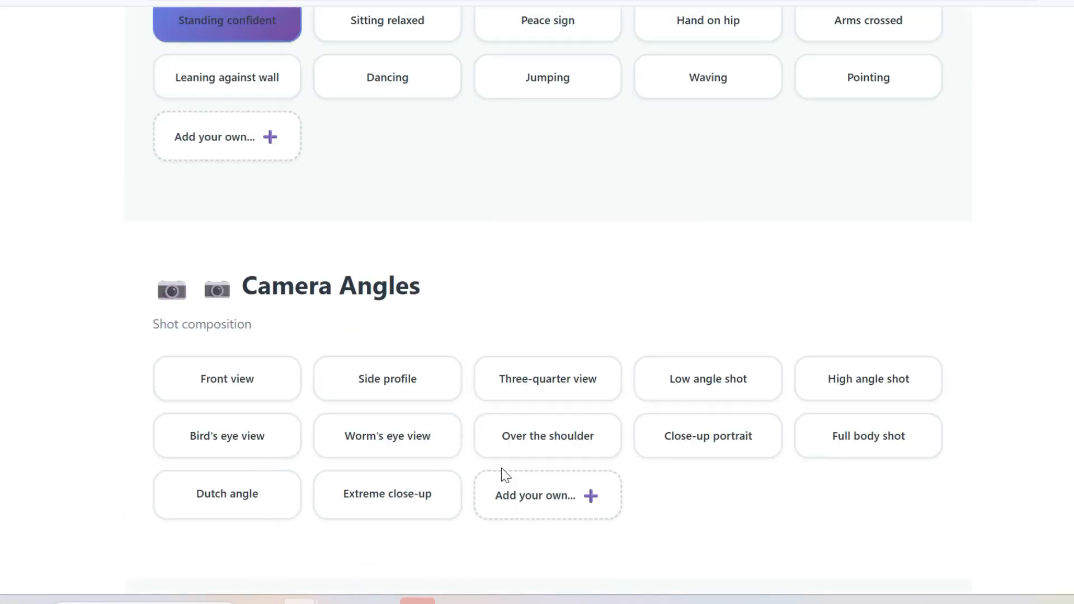
click(878, 408)
Choose Rainbow palette as the overall color scheme
scroll(688, 348, down, 6)
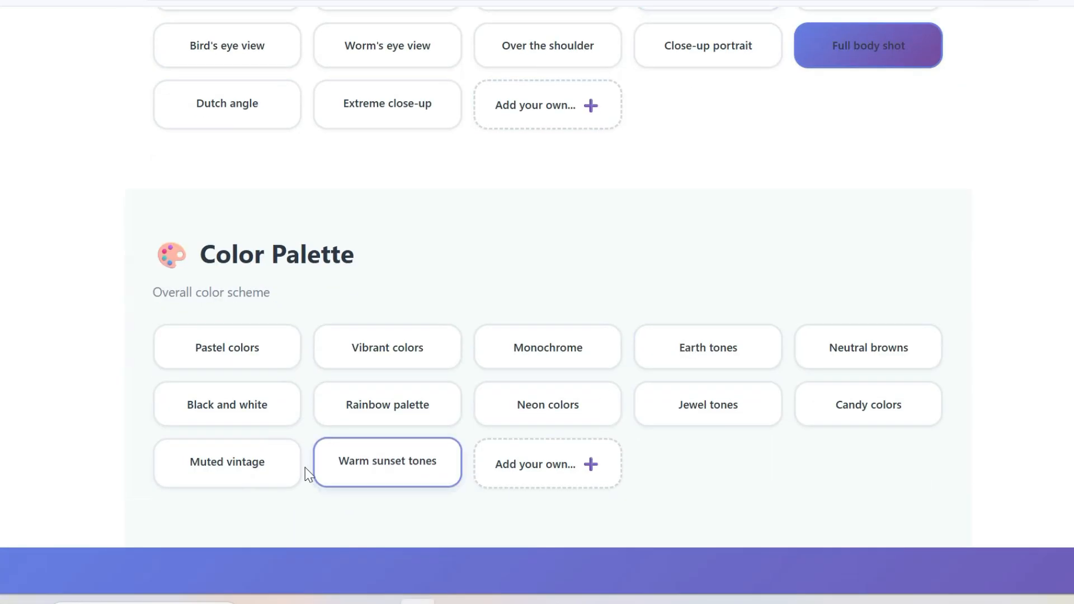
click(431, 395)
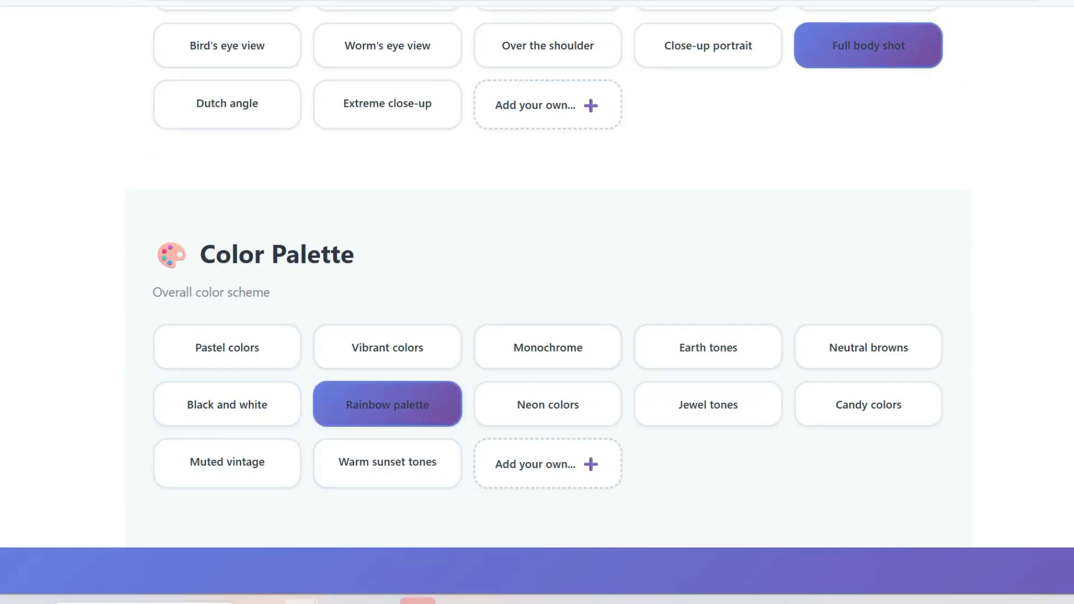
Switch to ChatGPT in a new browser tab and collapse its sidebar
key(ctrl+t)
click(269, 384)
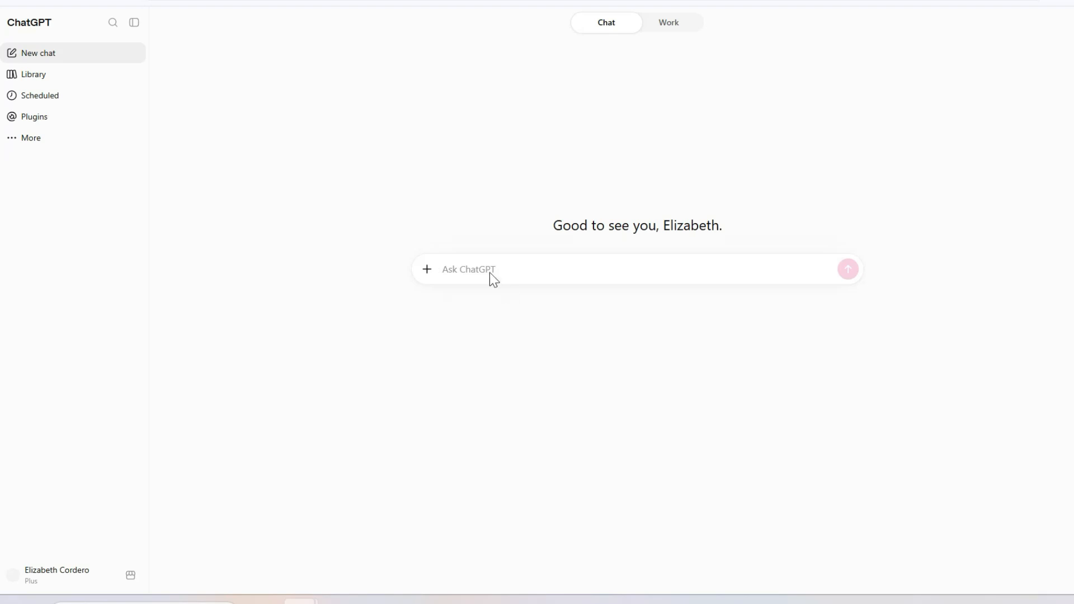
click(131, 21)
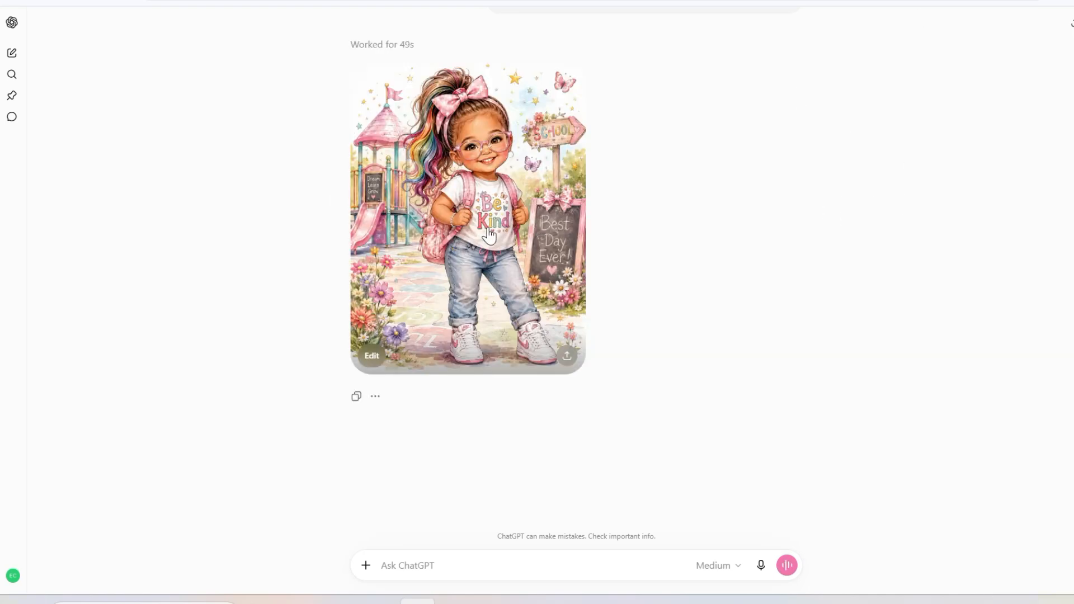
View the generated schoolgirl image at full size, then return to the chat
click(485, 268)
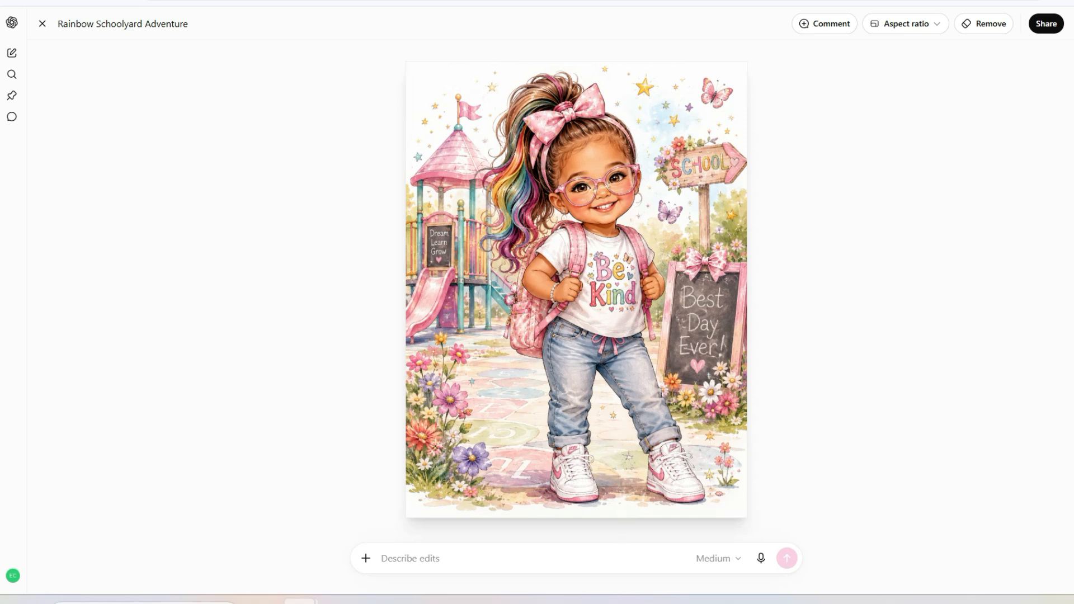
click(43, 24)
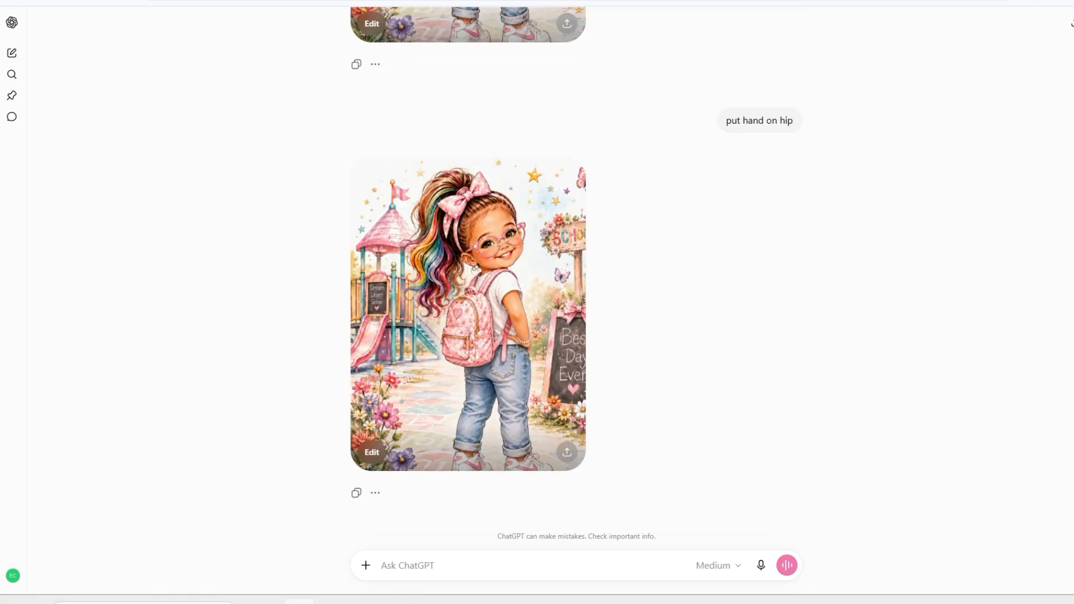
Send the edit request "make the character look like she's dancing"
text(make the character look like she's dancing)
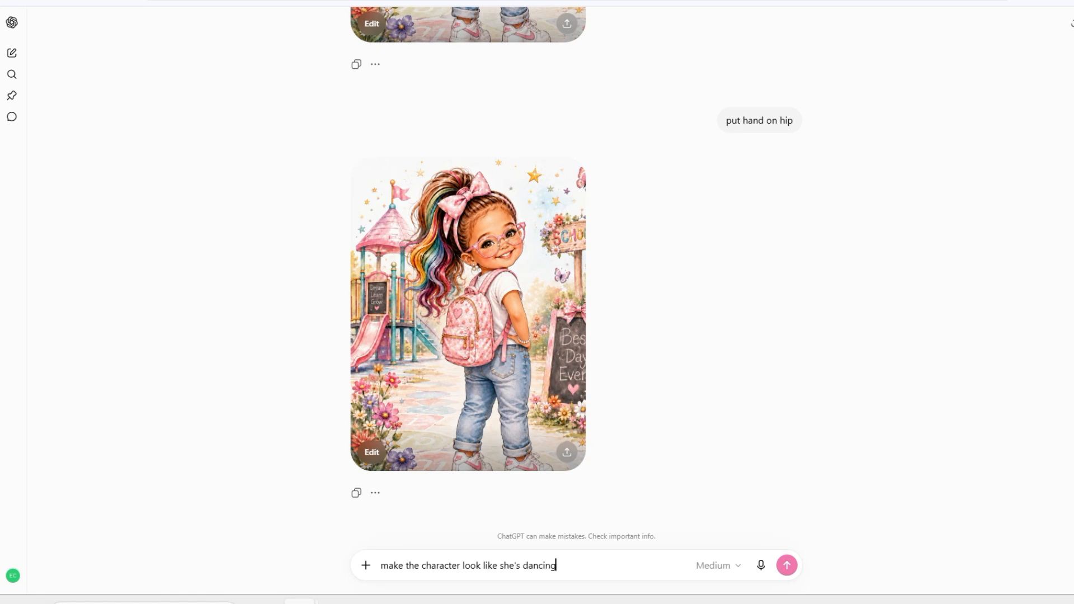
key(Return)
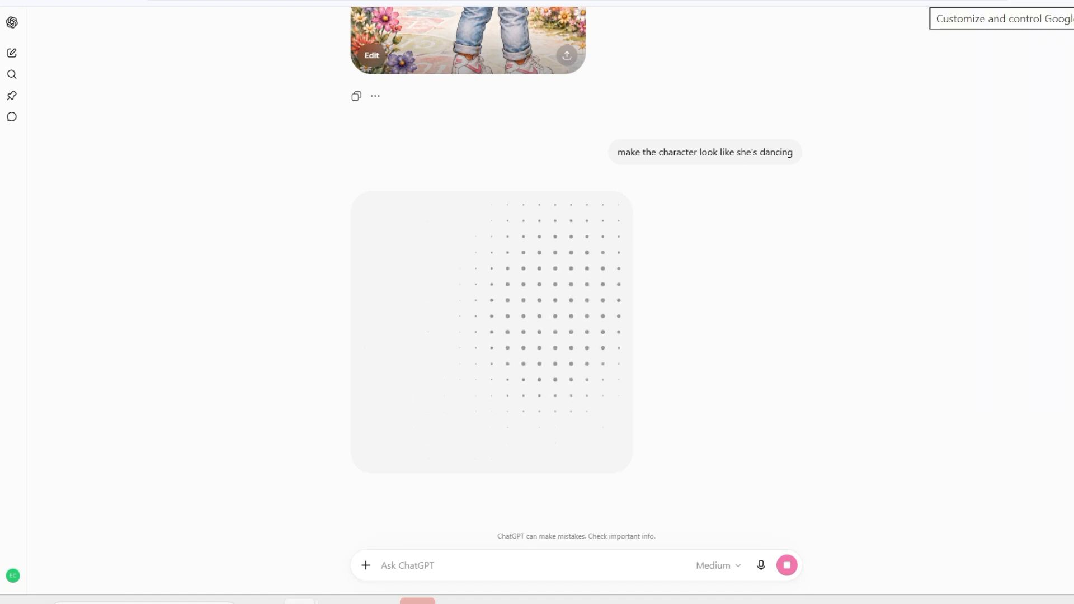
Draft the request "make character look towards the camera and she is making a heart with her hands."
text(make c)
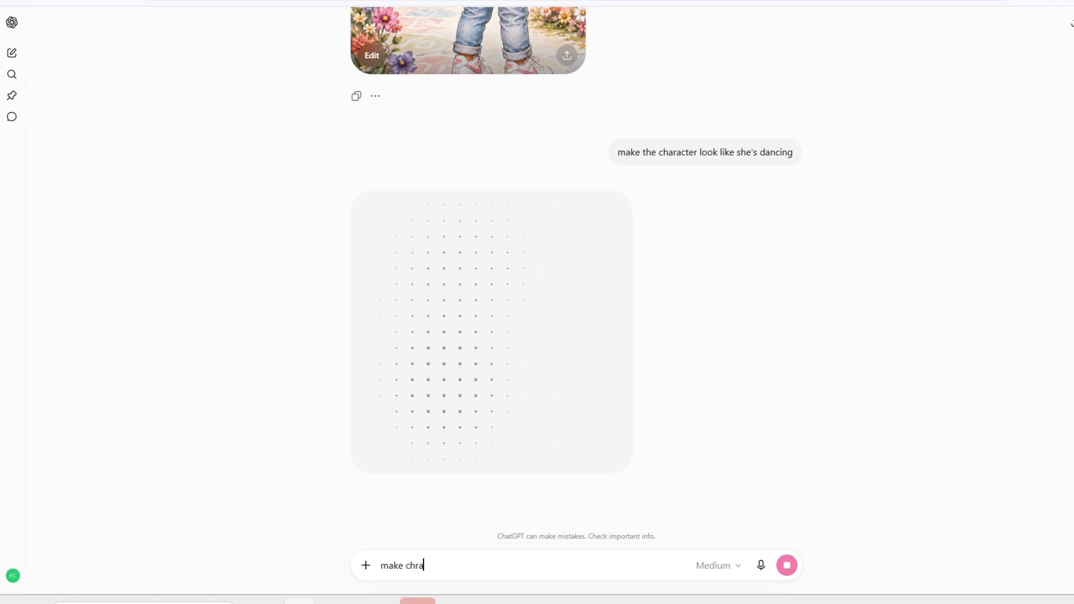
text(haracter )
text(loo, )
text( a)
key(BackSpace)
text(towrd)
text(the camer)
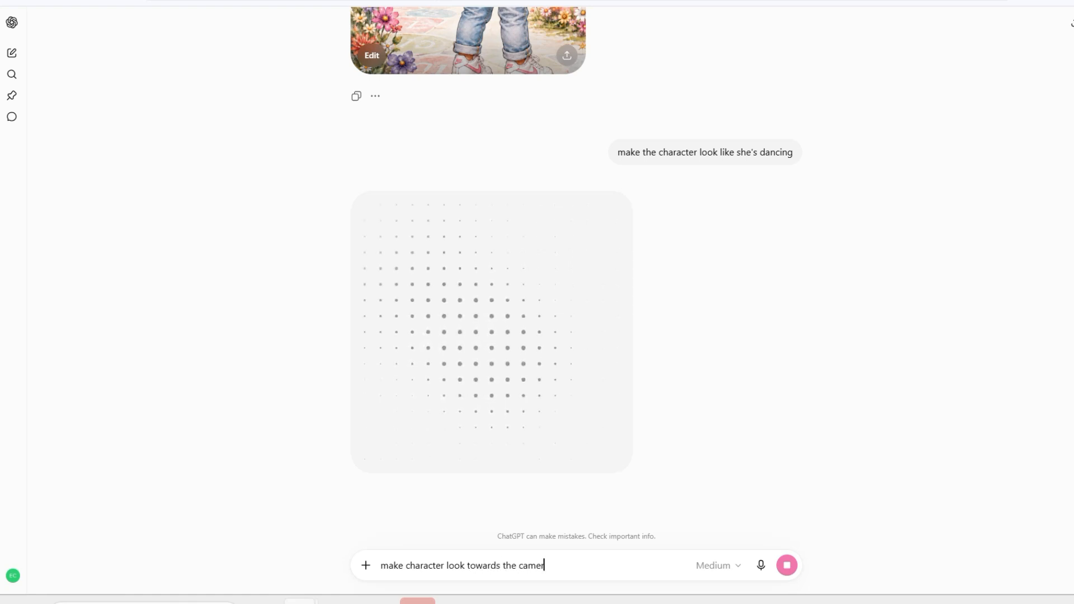
text(a and ma)
text(she is k)
text(aking a heart)
text( with her hands.)
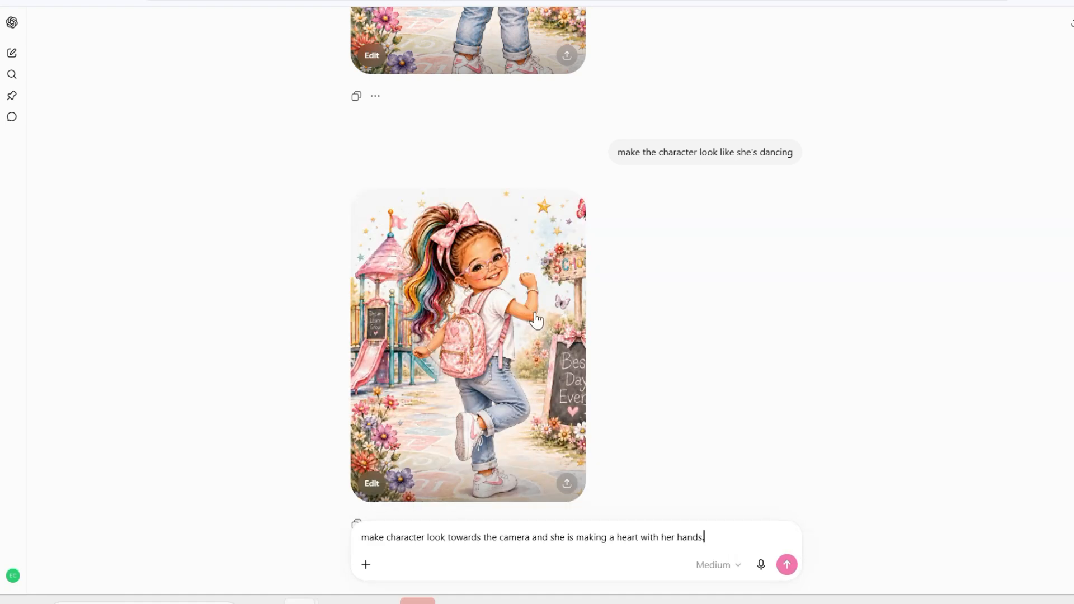
Insert "front view of her body" after "the camera" in the drafted request
scroll(558, 320, up, 2)
scroll(558, 320, up, 1)
scroll(559, 311, down, 4)
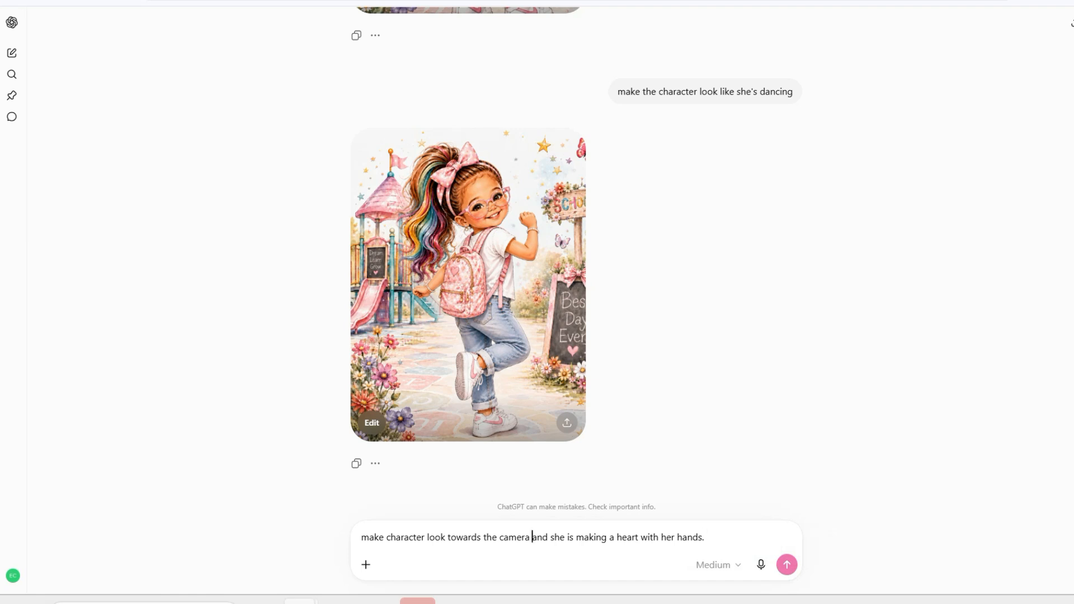
text(front view )
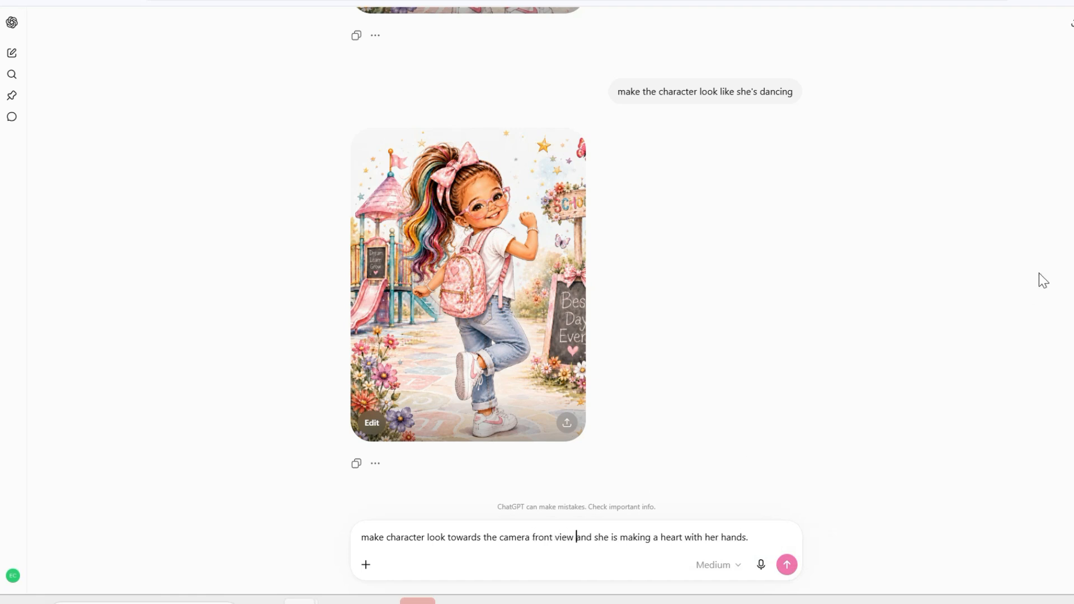
text(of her body)
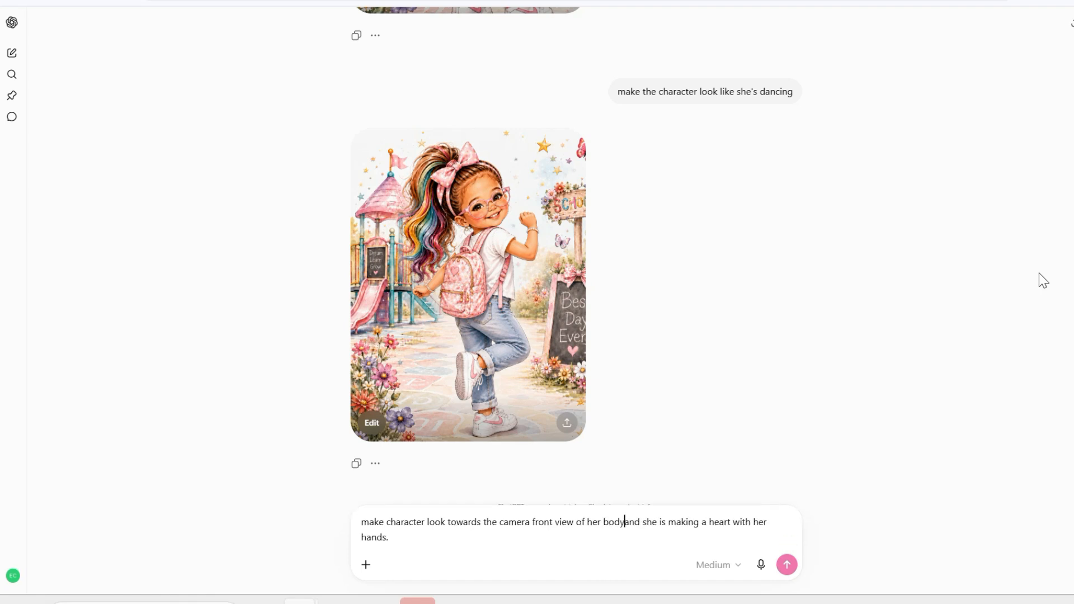
text( and)
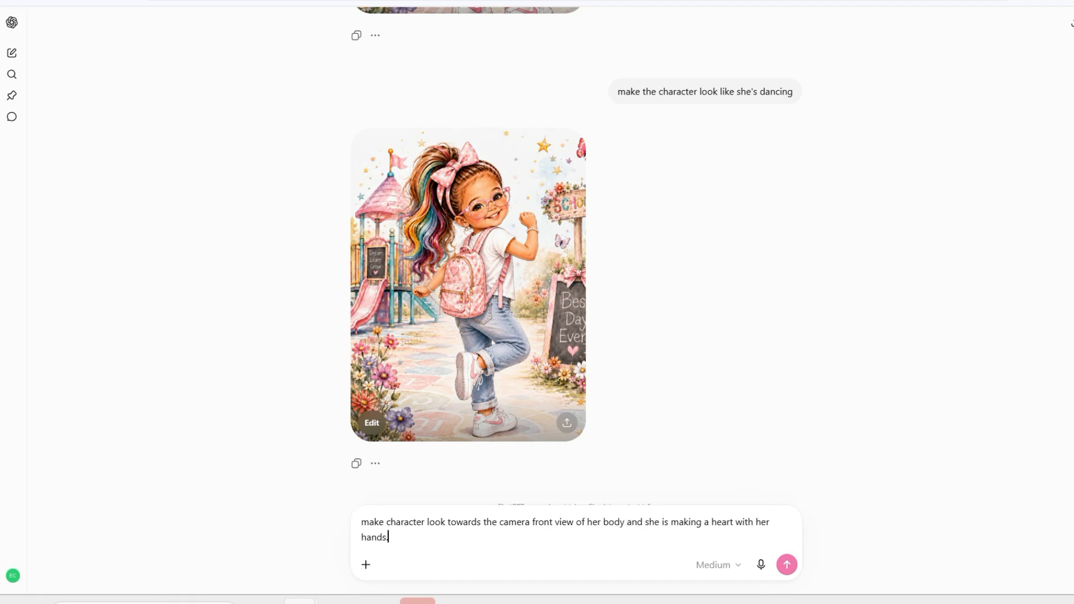
Extend the request with "under her chin while sitting indian style on the ground" and send it
text( she is making a heart with her hands. und)
text(er her chin)
text( while s)
text(itting indian st)
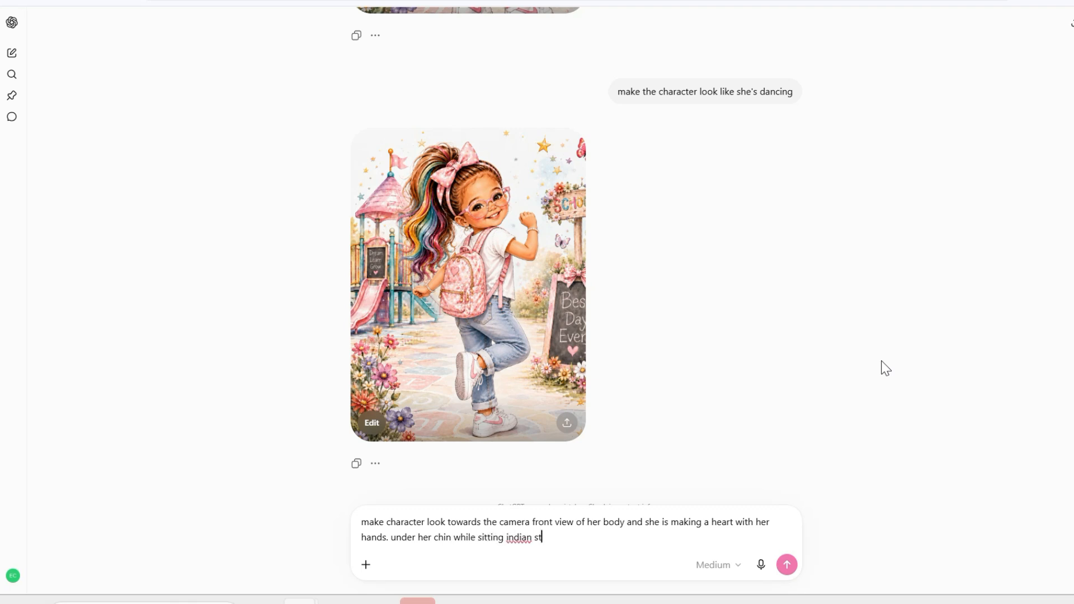
text(yle on the ground)
key(Return)
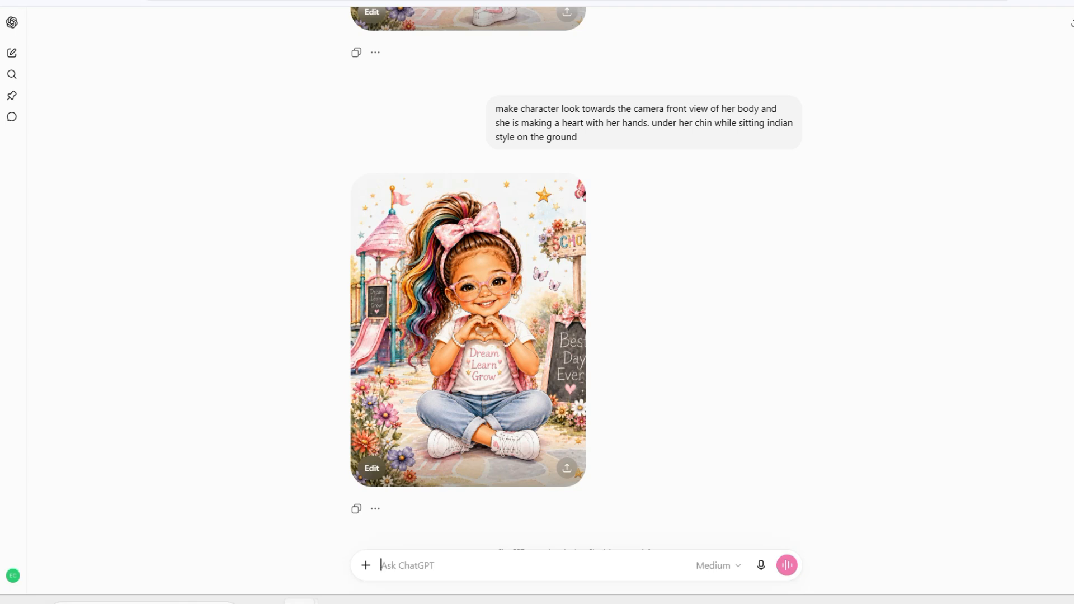
Enter the request "provide an image of the School sign alone without a background"
text(provide an image of the School sign)
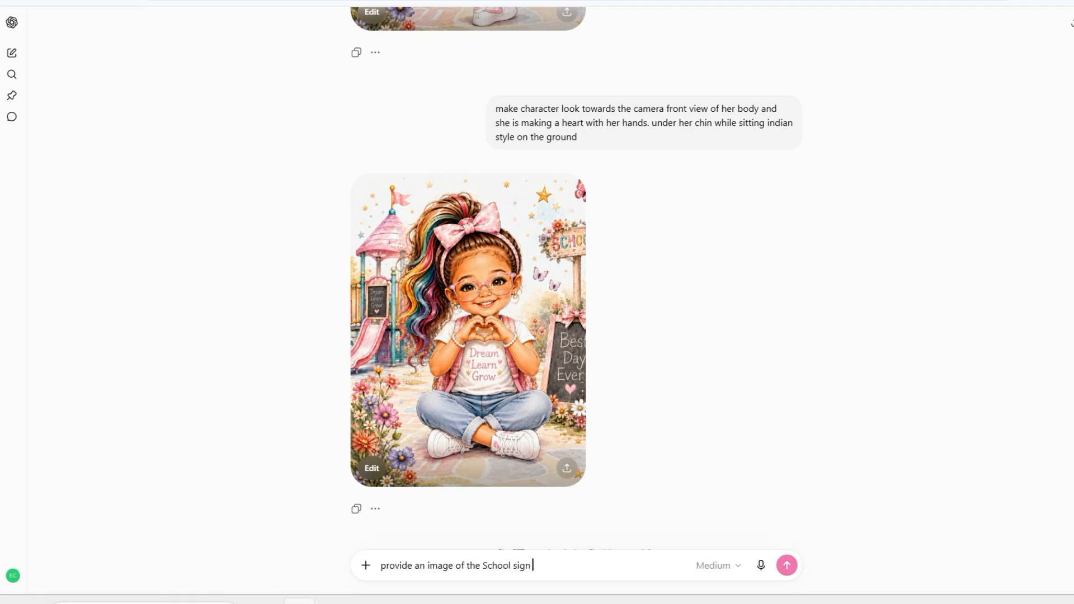
text( alone without a background)
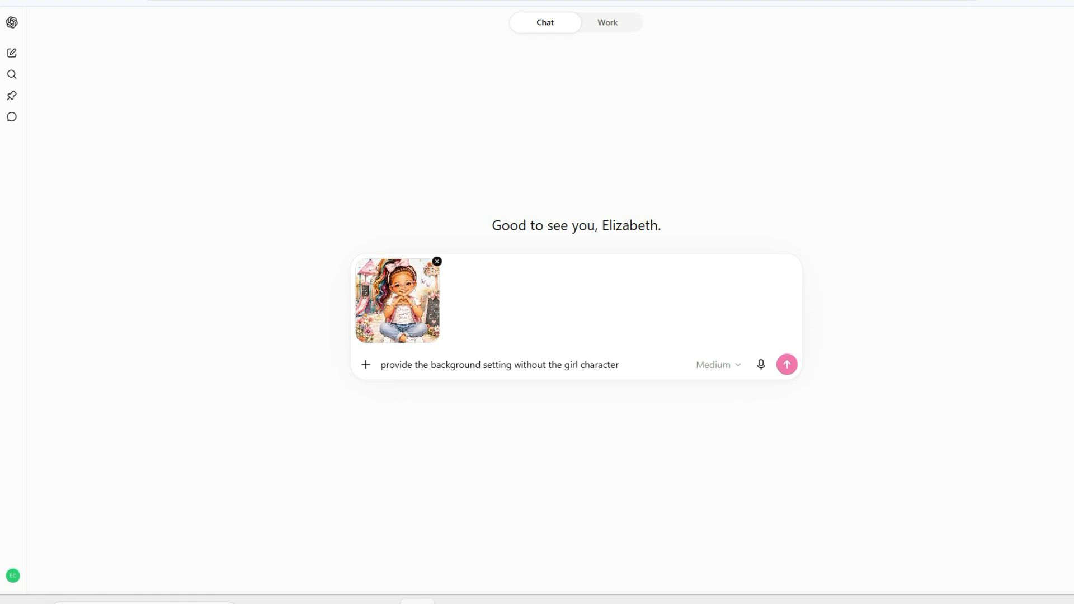
Send the attached girl image with the request "provide the background setting without the girl character"
click(786, 365)
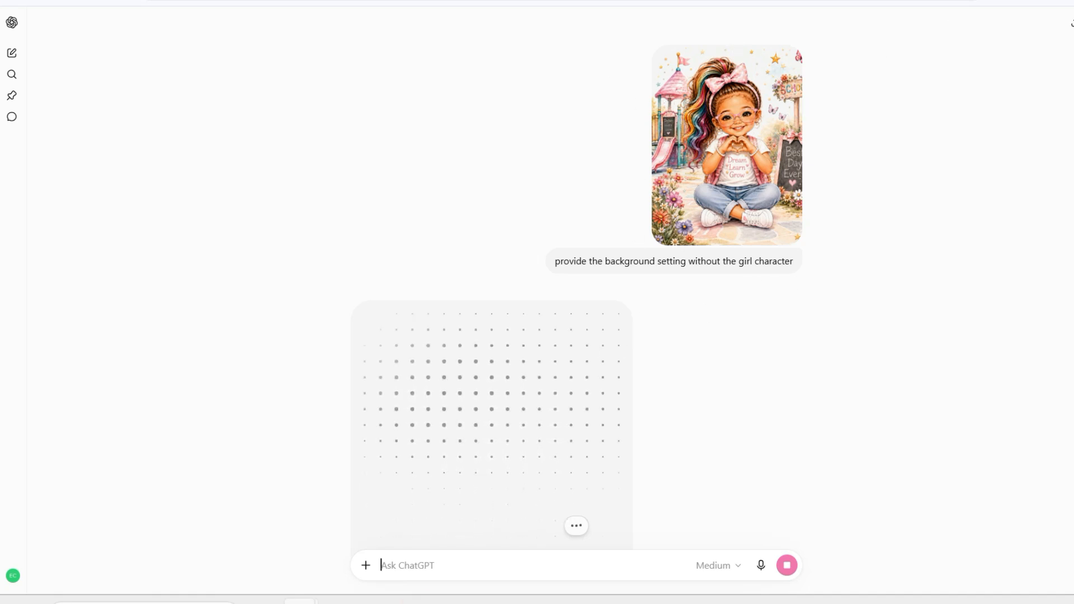
scroll(504, 313, down, 2)
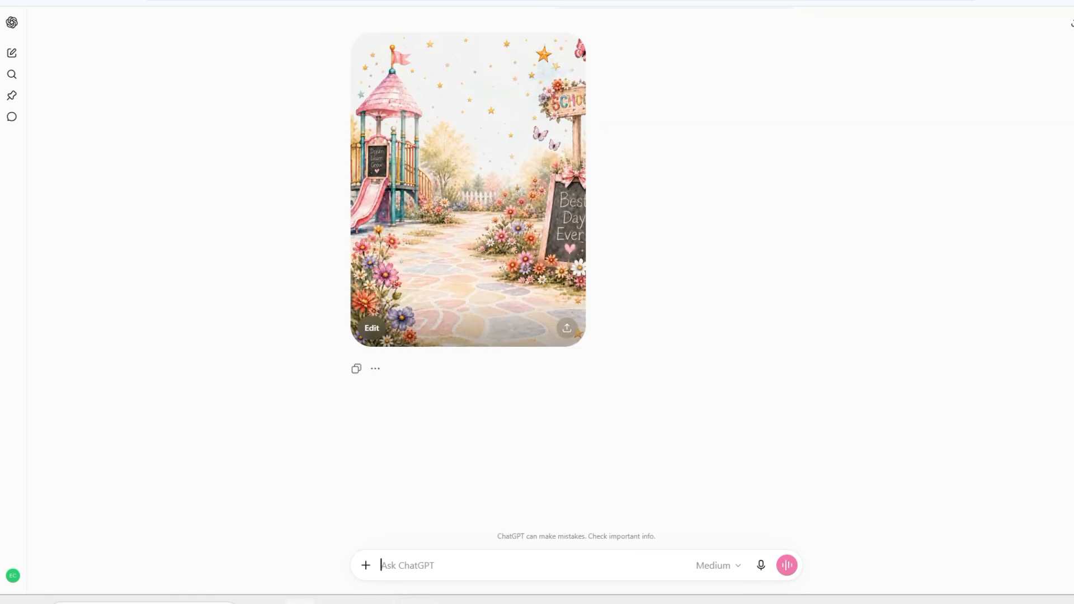
Send the request "provide a image of the school sign from this image alone with a blank background,"
text(provide a image of the schoo)
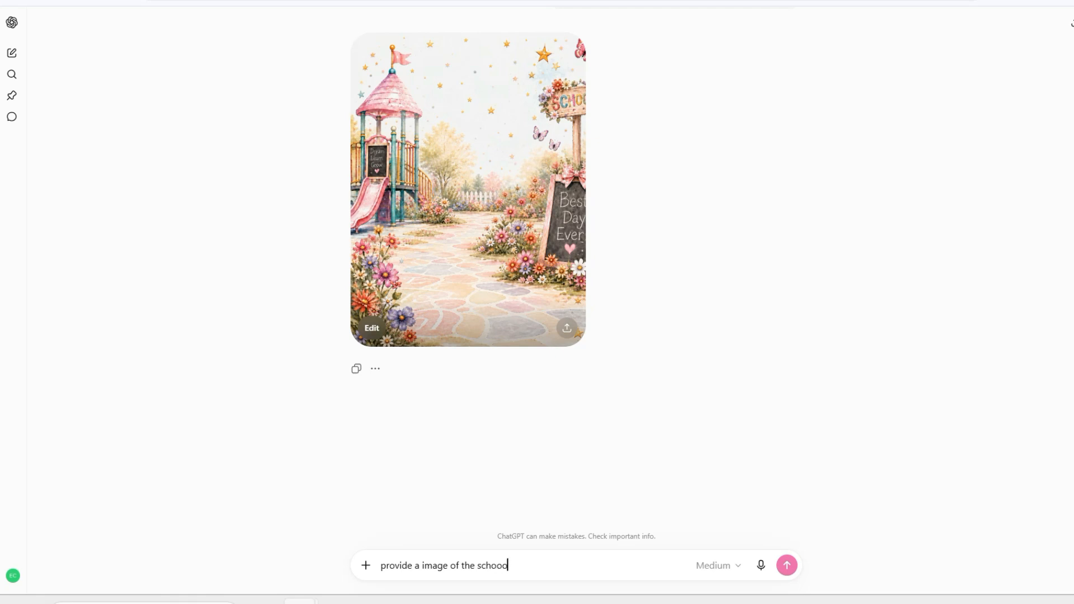
text(l sign from this image alone with)
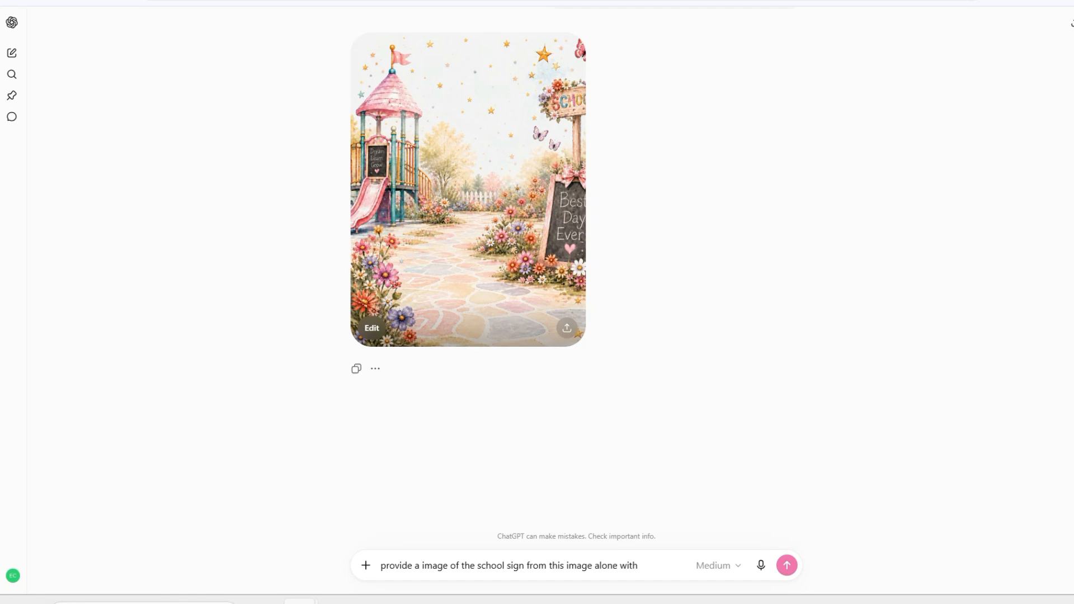
text(out)
key(BackSpace)
key(BackSpace)
text(a)
text( blank ba)
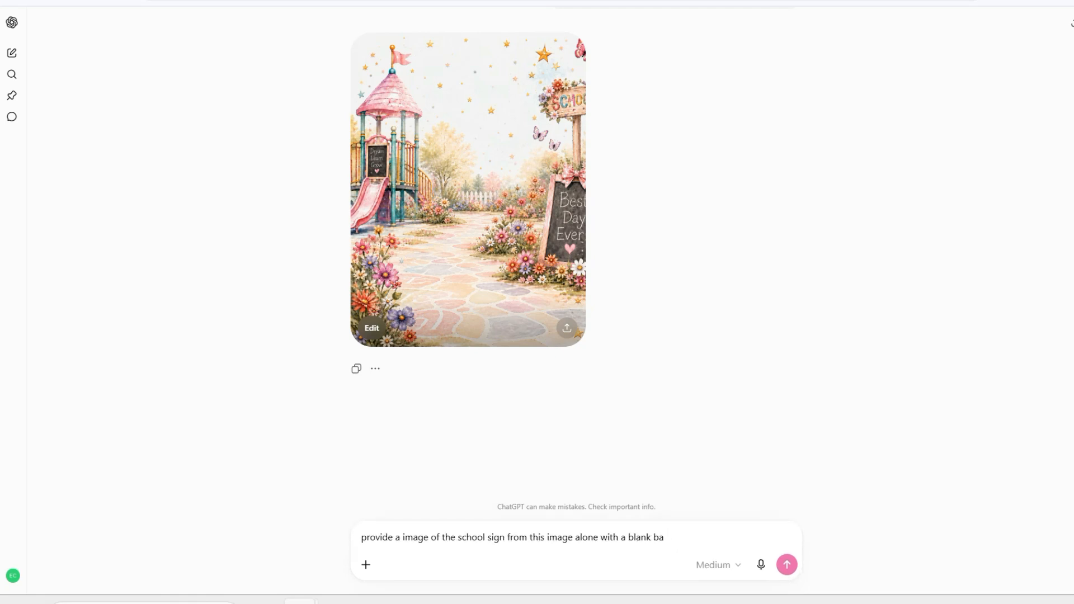
text(cckground,)
click(787, 565)
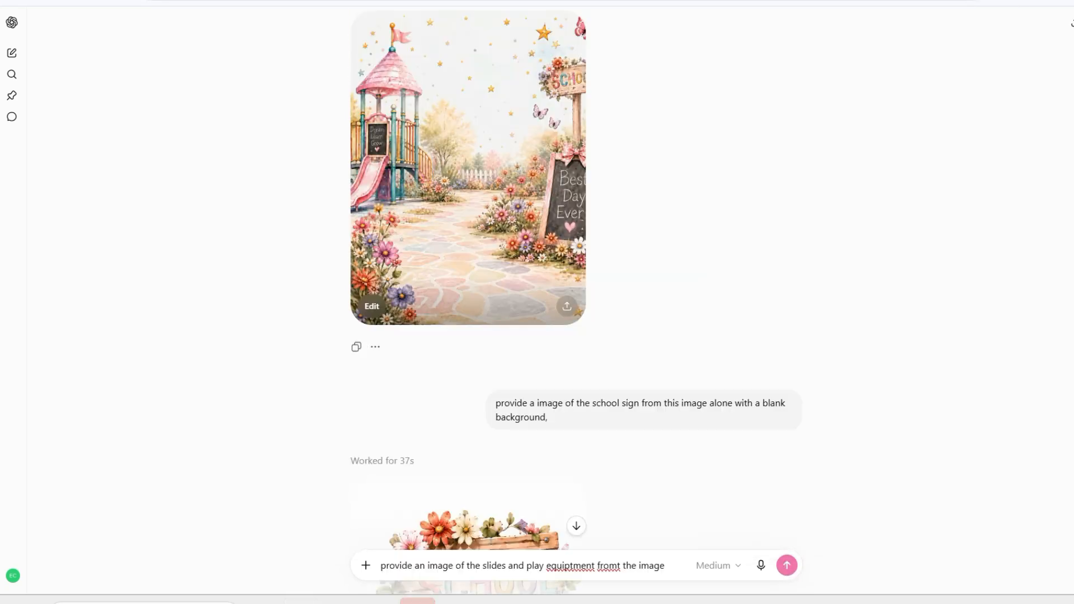
Review the isolated school sign image and the "school sign" wording in its request
scroll(667, 226, down, 3)
scroll(667, 226, down, 3)
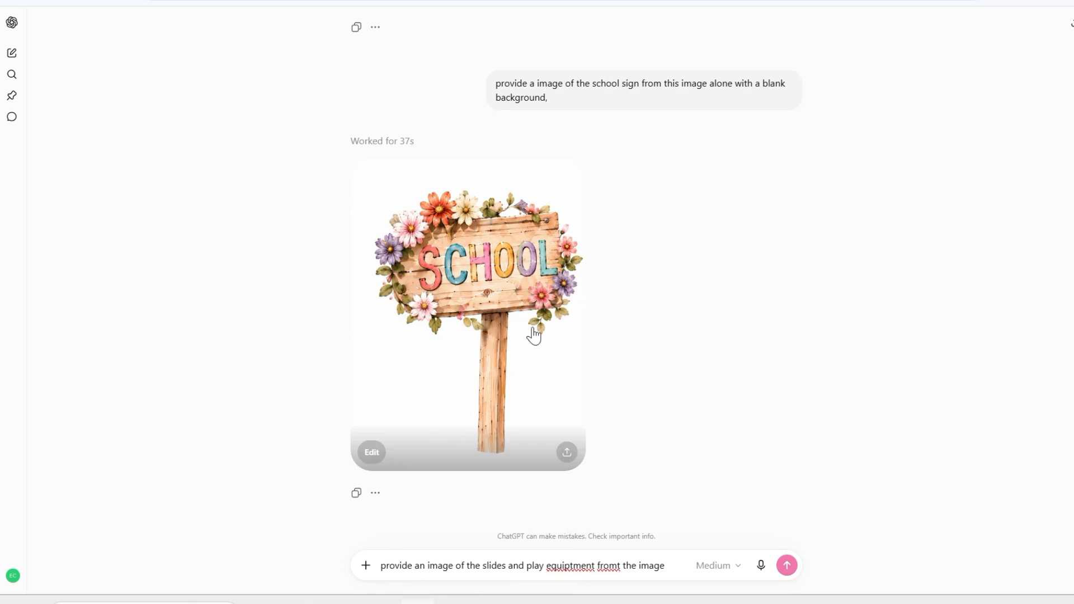
scroll(562, 335, up, 5)
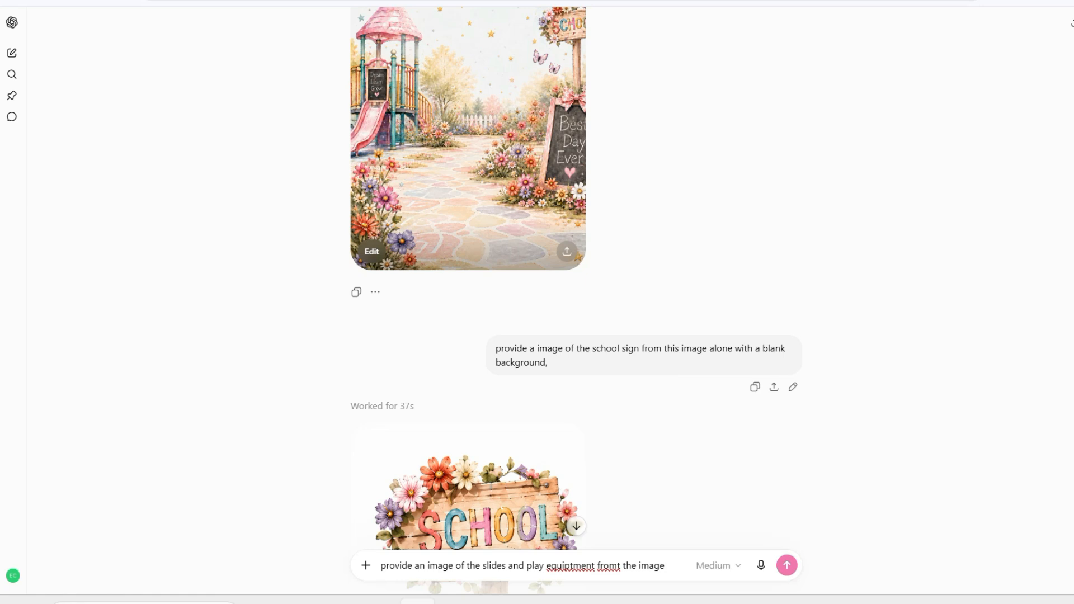
drag(593, 349, 639, 348)
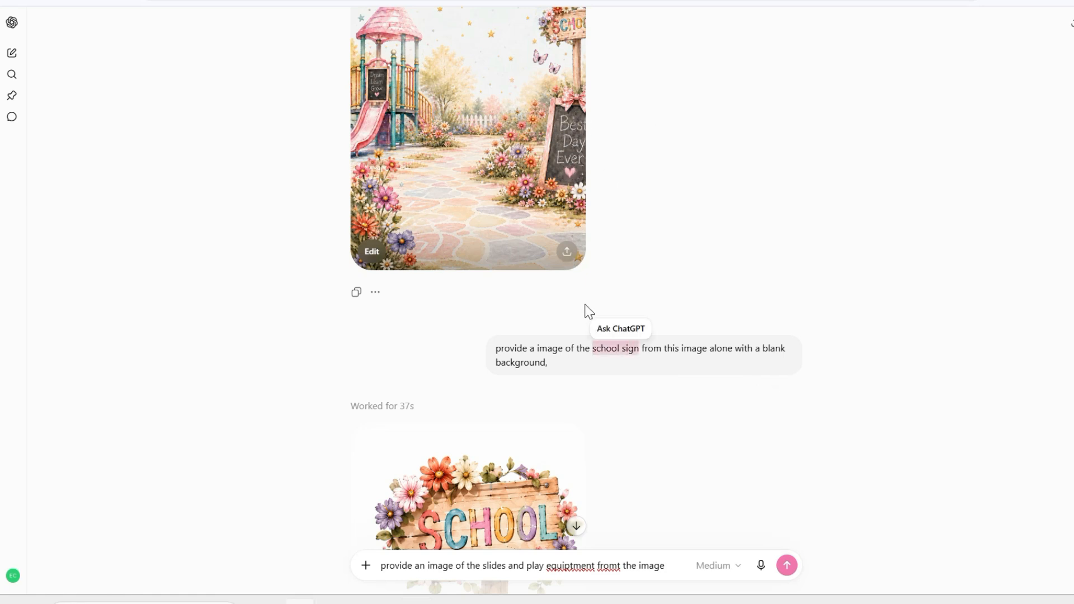
Download the playground background image from its full-size view and move on to the school sign image
click(573, 220)
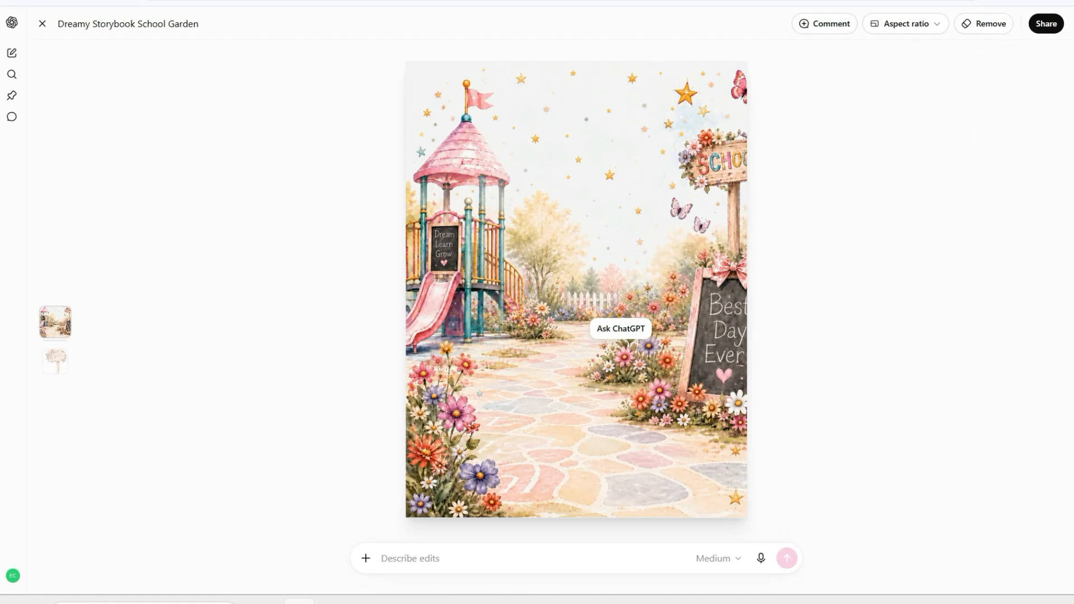
click(1072, 24)
scroll(477, 345, down, 1)
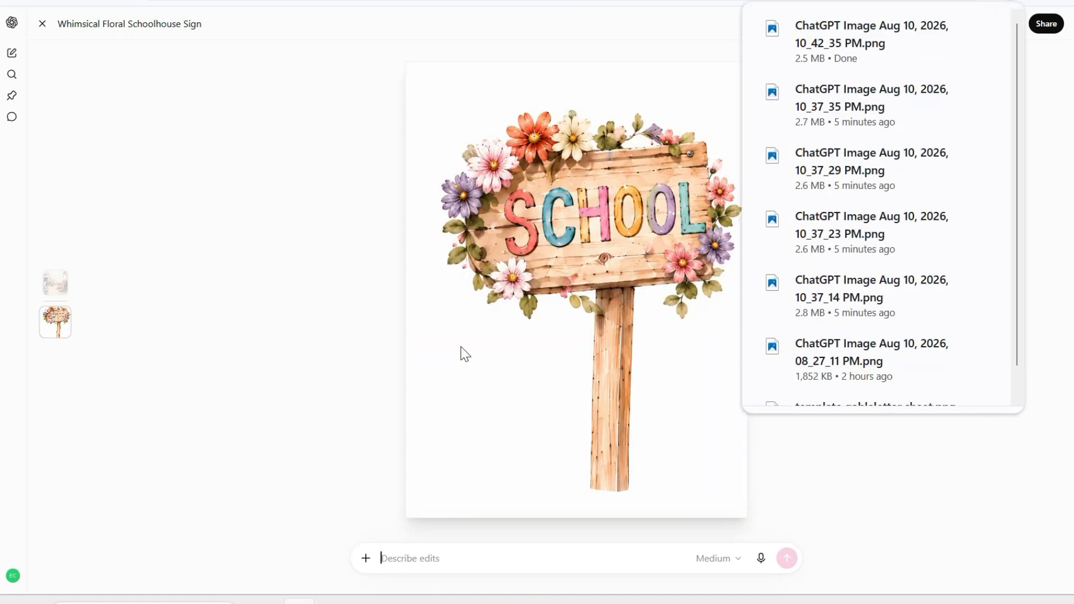
Close the full-size school sign view and attach the playground background image "ChatGPT Image Aug 10, 2026, 10_42_35 PM" to the pending request
click(42, 23)
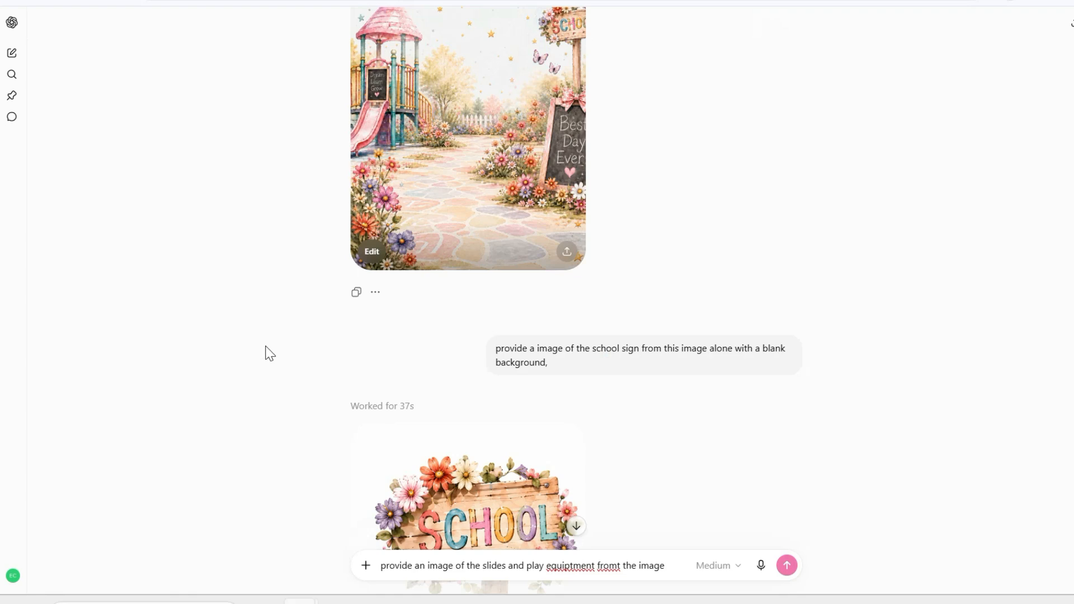
scroll(263, 351, down, 5)
click(365, 567)
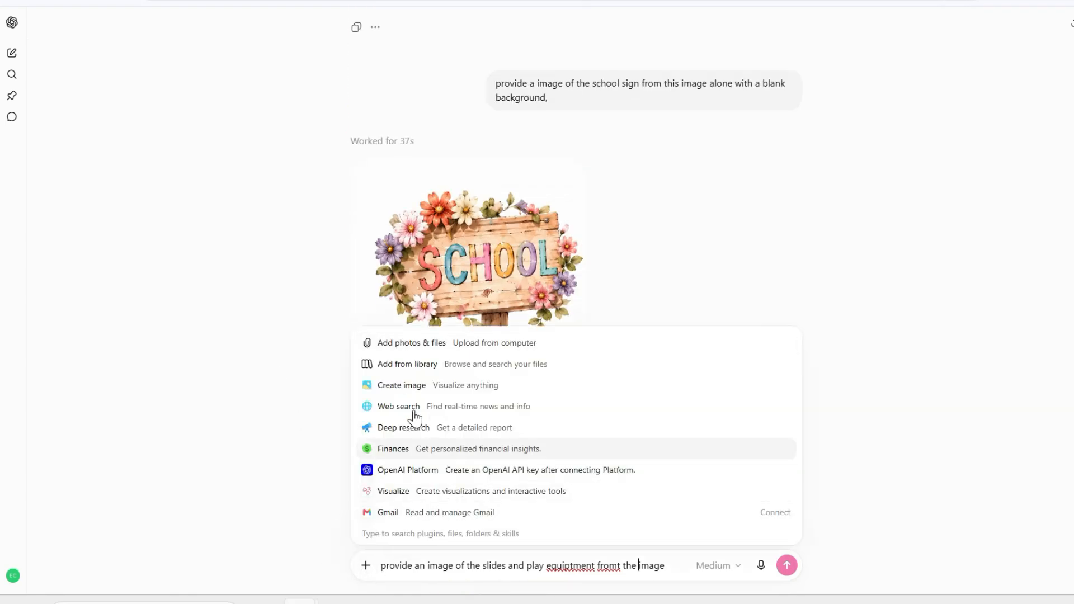
click(402, 345)
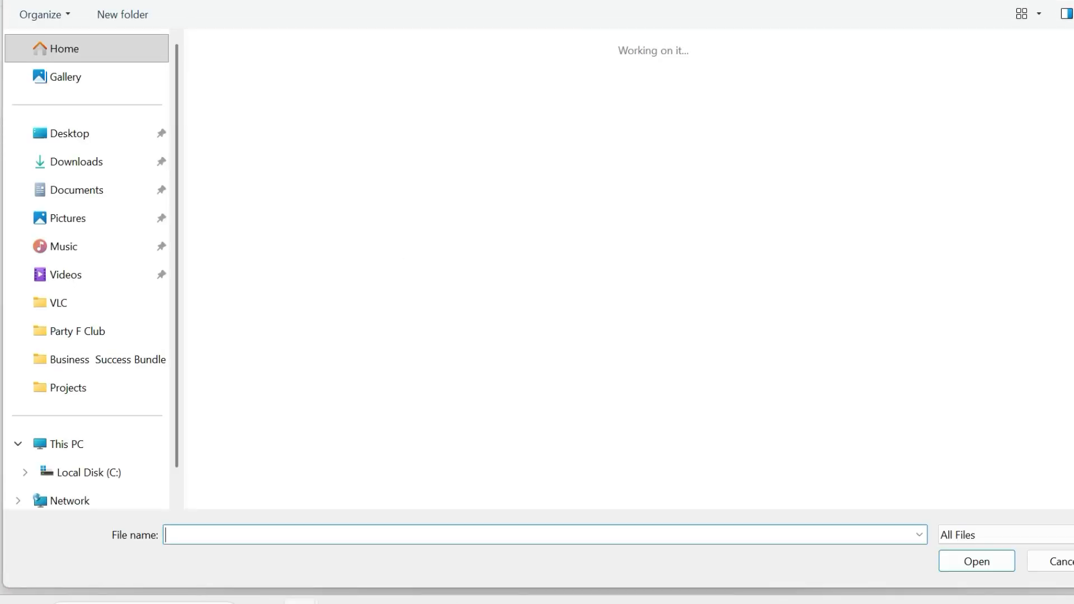
click(217, 75)
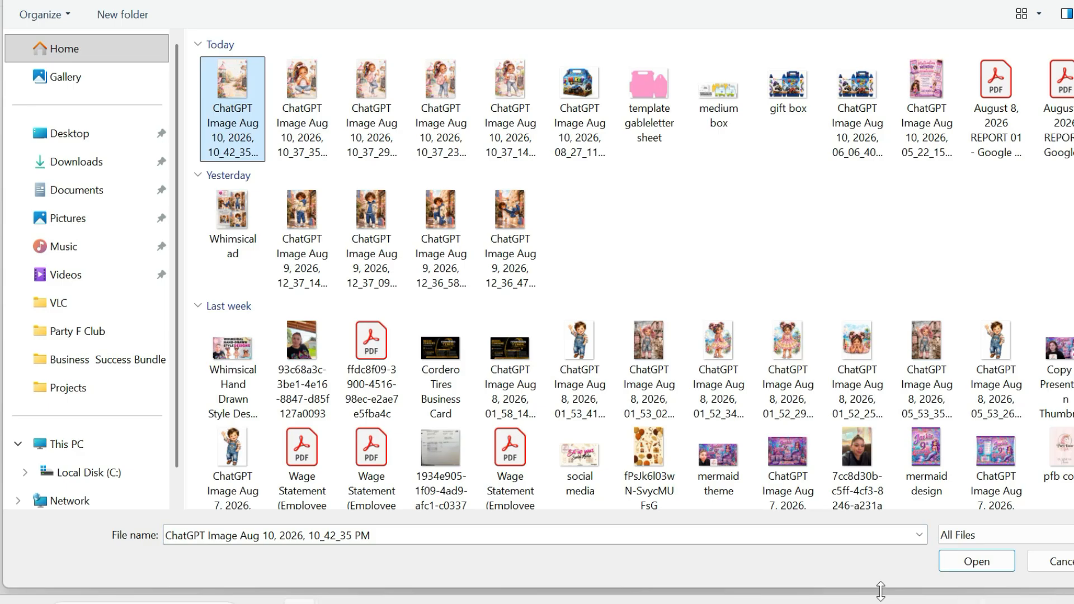
click(977, 562)
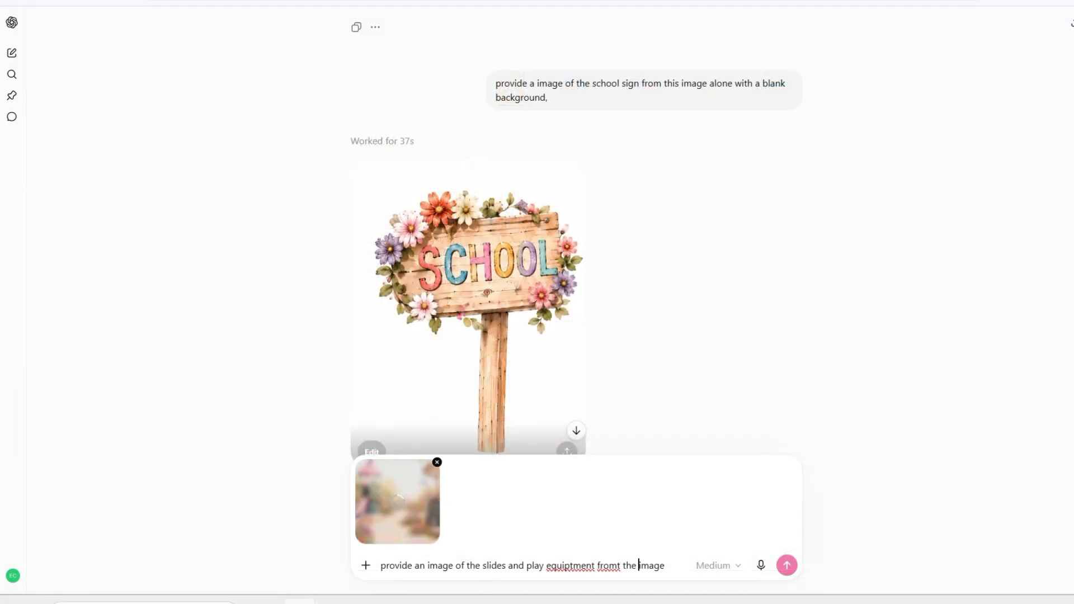
Reword the pending request to "provide an image of the black board without a background" and send it with the attached image
drag(483, 565, 666, 566)
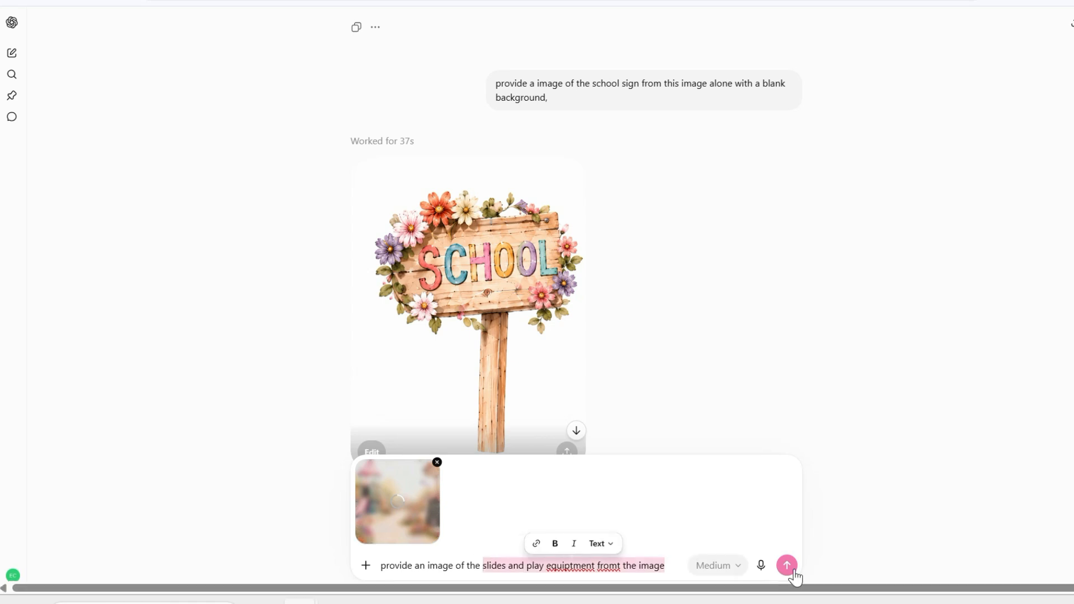
key(BackSpace)
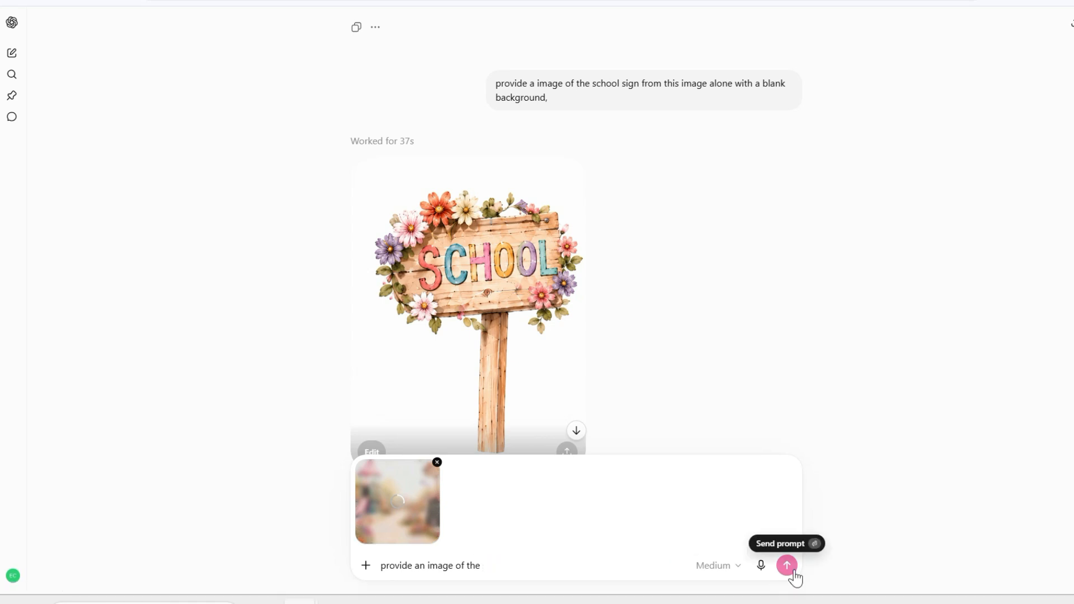
text(black board without a bavk)
key(BackSpace)
text(ckground)
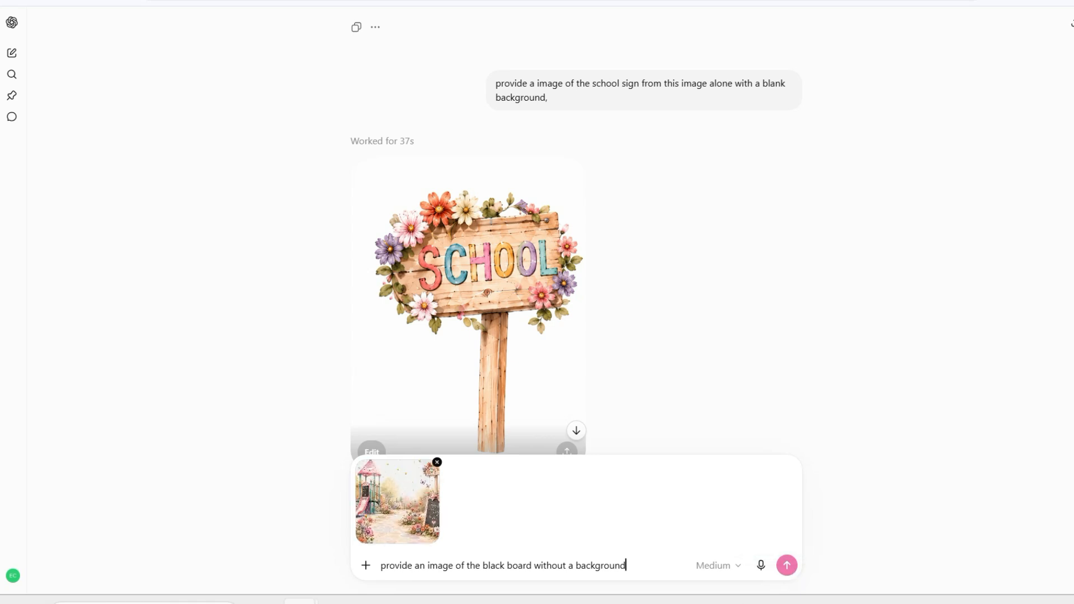
click(786, 565)
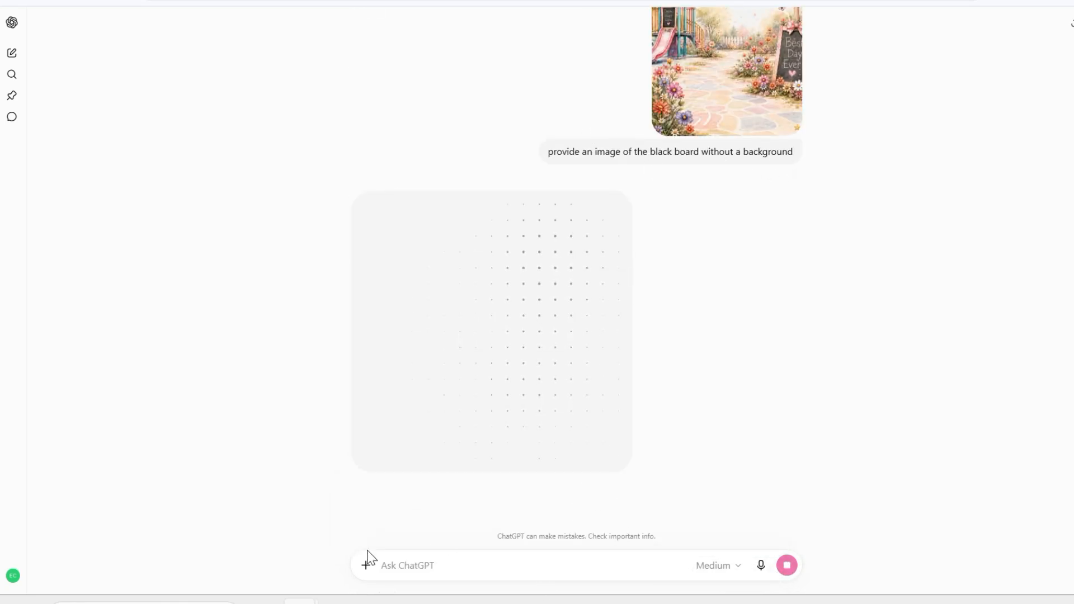
Attach the playground background image "ChatGPT Image Aug 10, 2026, 10_42_35 PM" to a new request
click(367, 573)
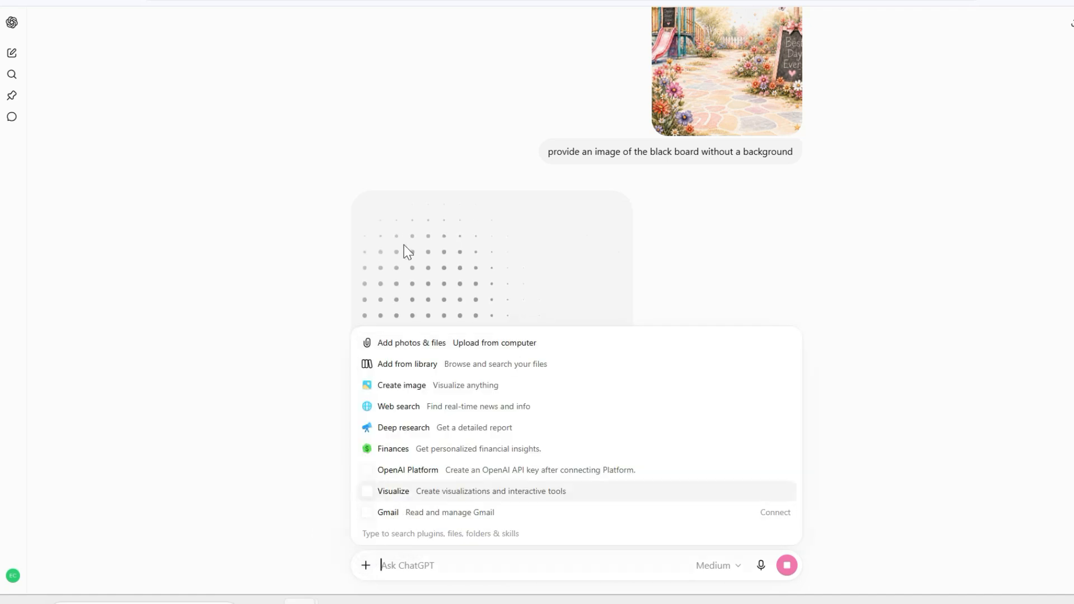
click(420, 341)
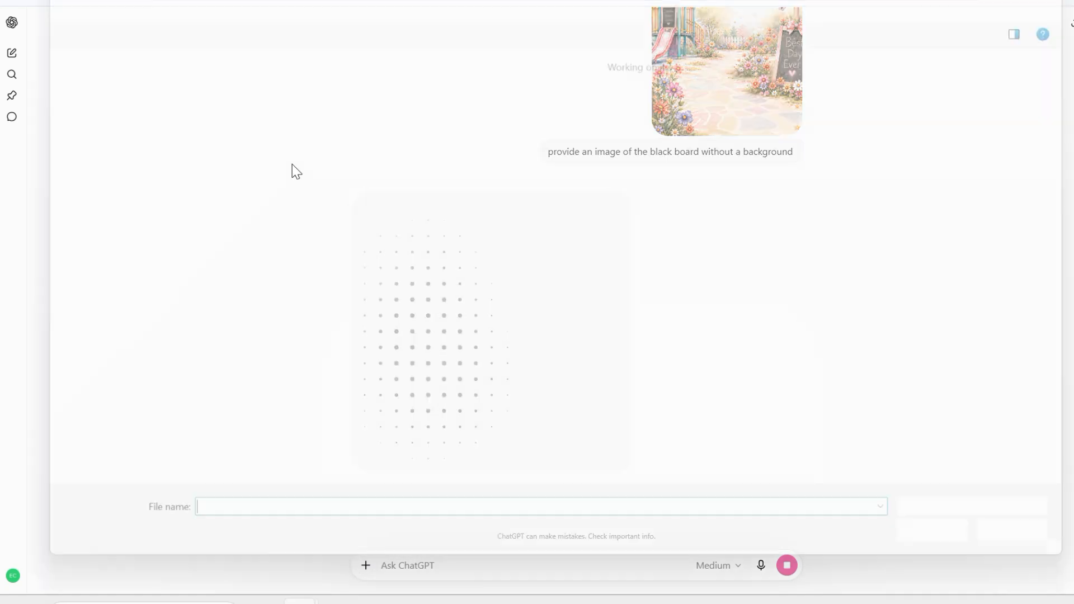
click(241, 85)
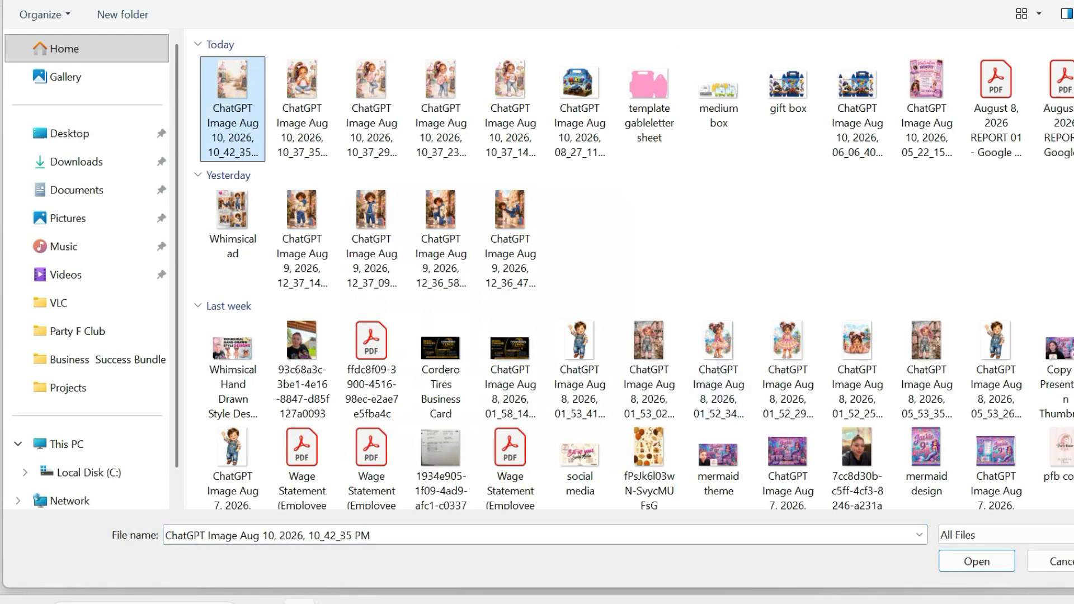
click(977, 562)
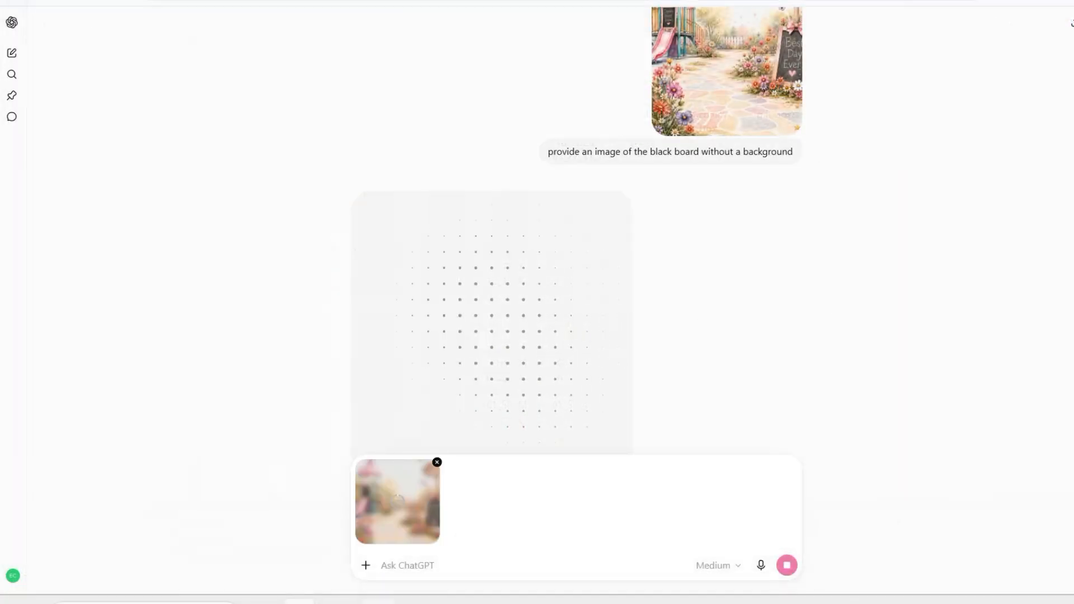
Send the request "provide an image of the actual playland in the image without a background" once the blackboard image is finished
text(provide an image of )
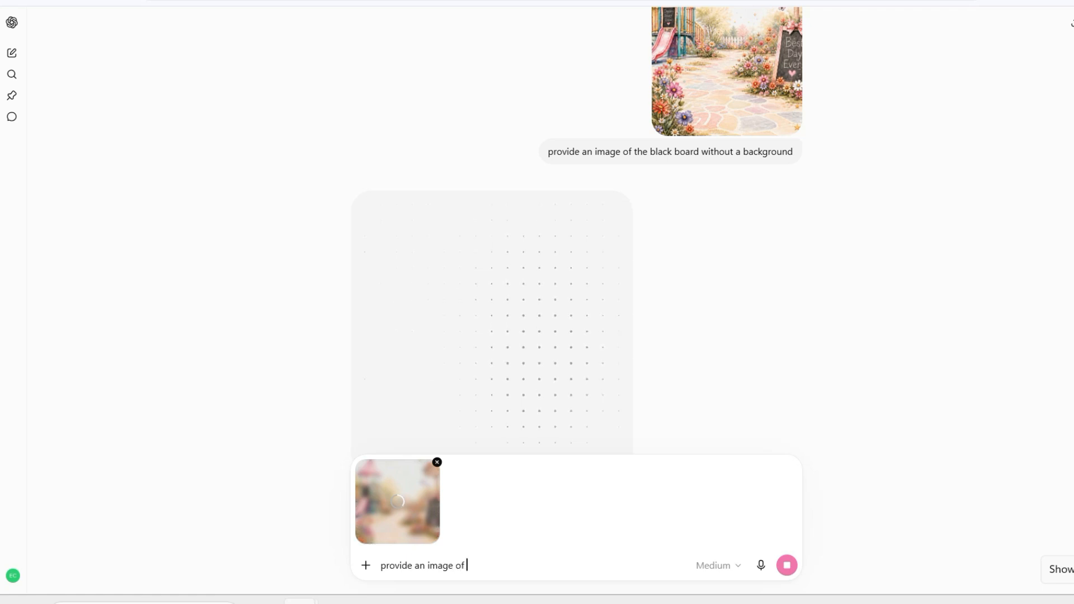
text(the actual playland in thie)
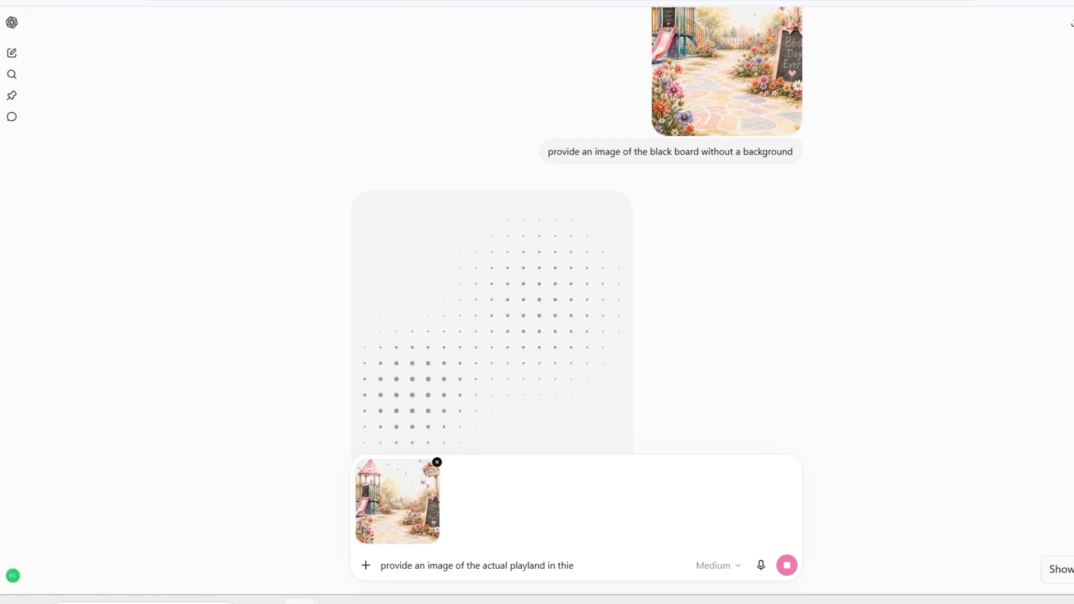
text( image wihtou)
key(BackSpace)
key(BackSpace)
text(thout a background)
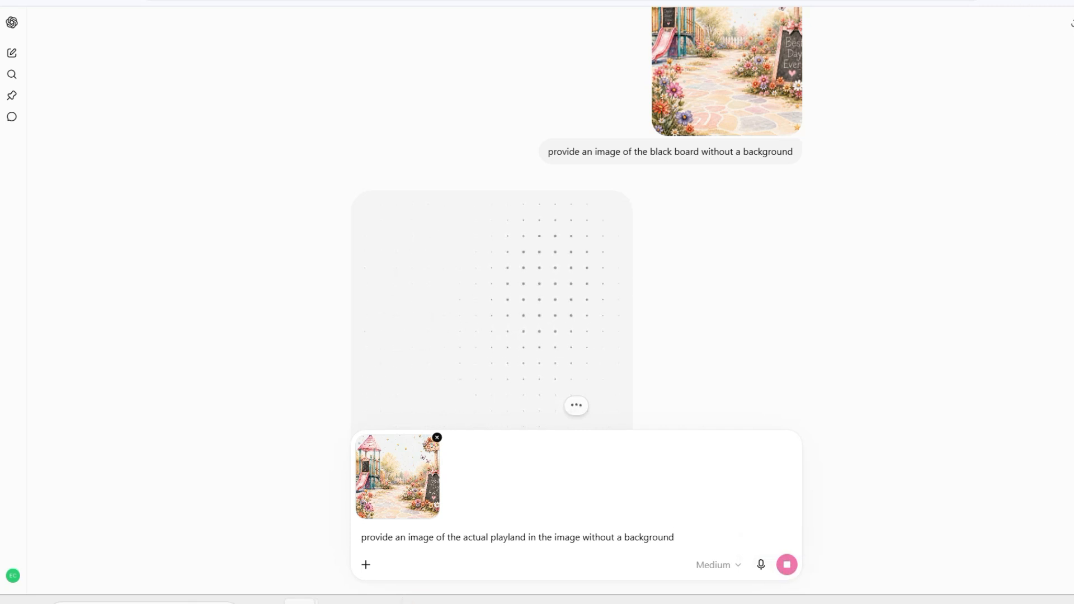
scroll(632, 400, down, 3)
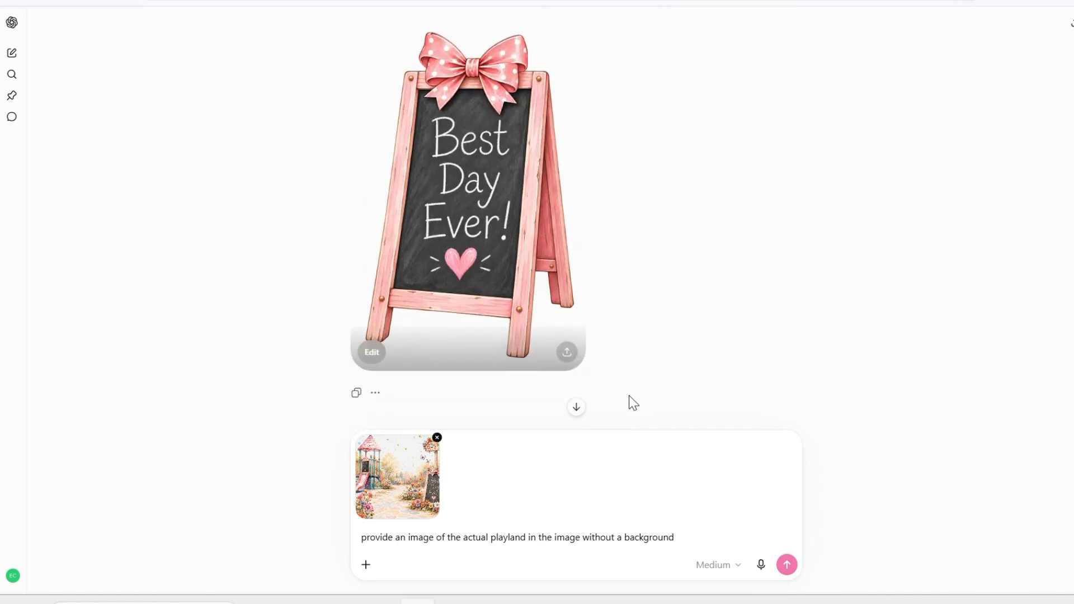
click(787, 566)
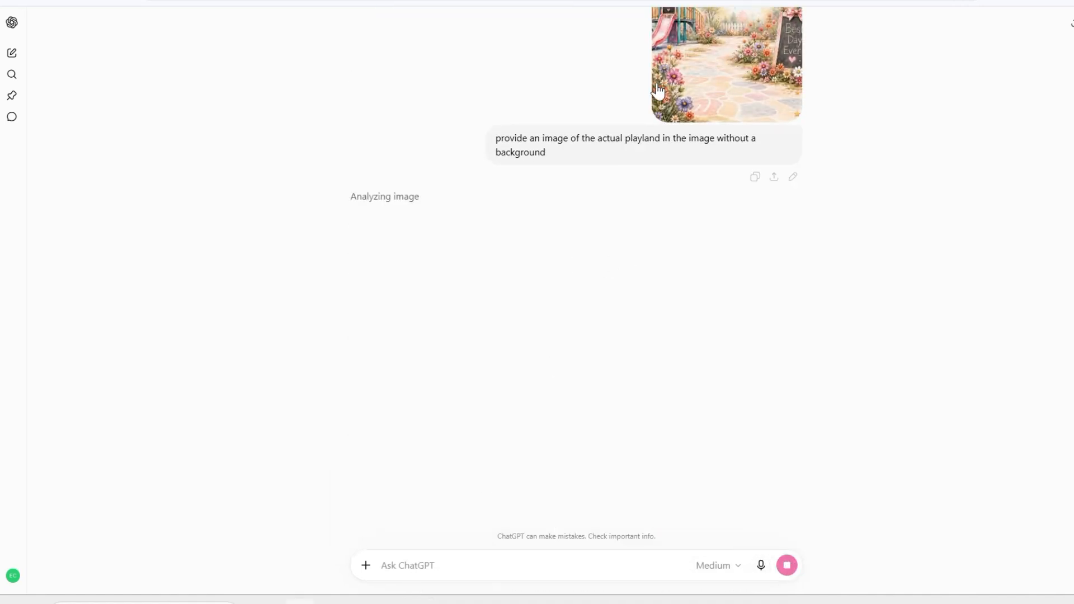
scroll(680, 257, up, 2)
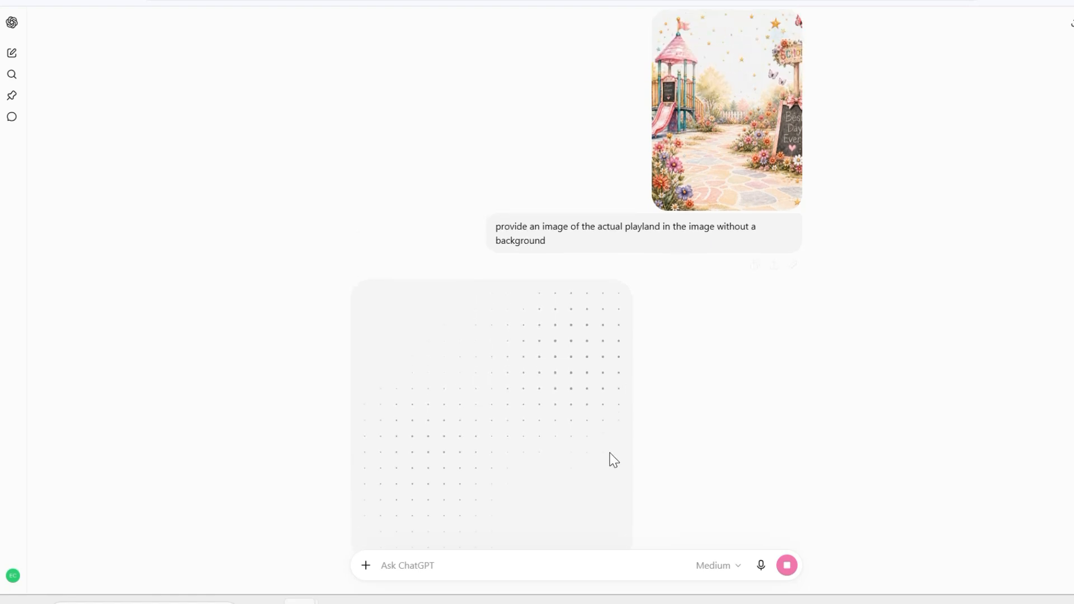
scroll(625, 485, down, 2)
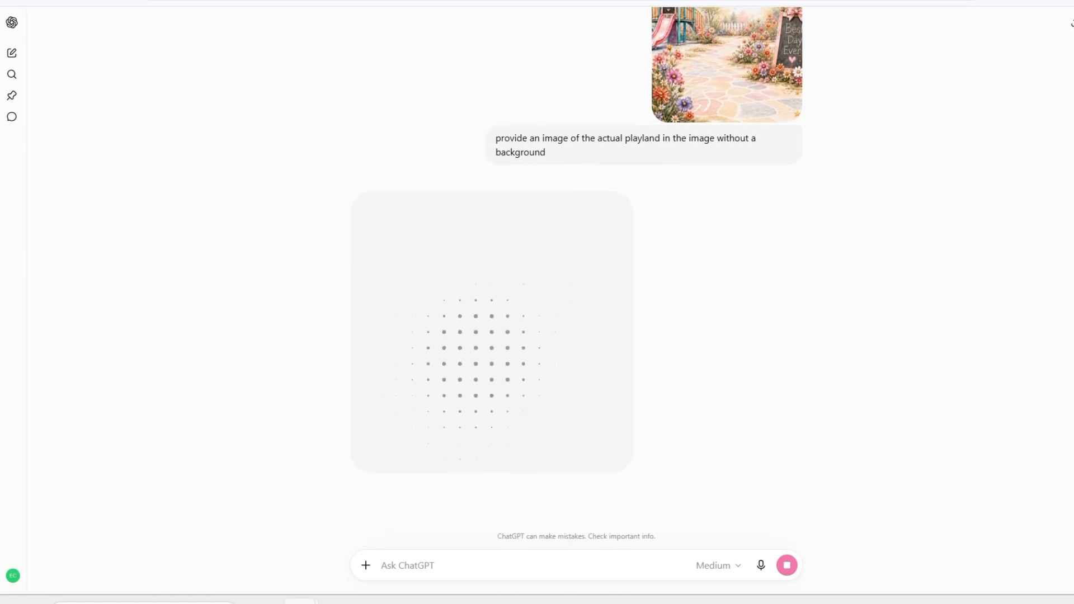
text(create)
key(BackSpace)
key(BackSpace)
key(BackSpace)
key(BackSpace)
key(BackSpace)
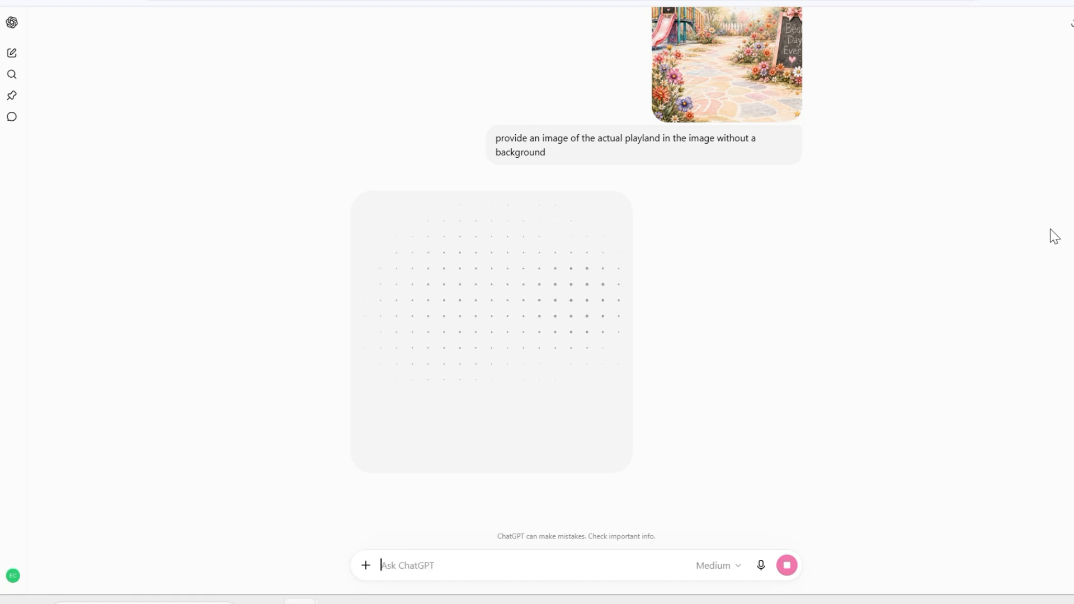
Attach the playground background image "ChatGPT Image Aug 10, 2026, 10_42_35 PM" again for the next extraction request
click(367, 566)
click(480, 346)
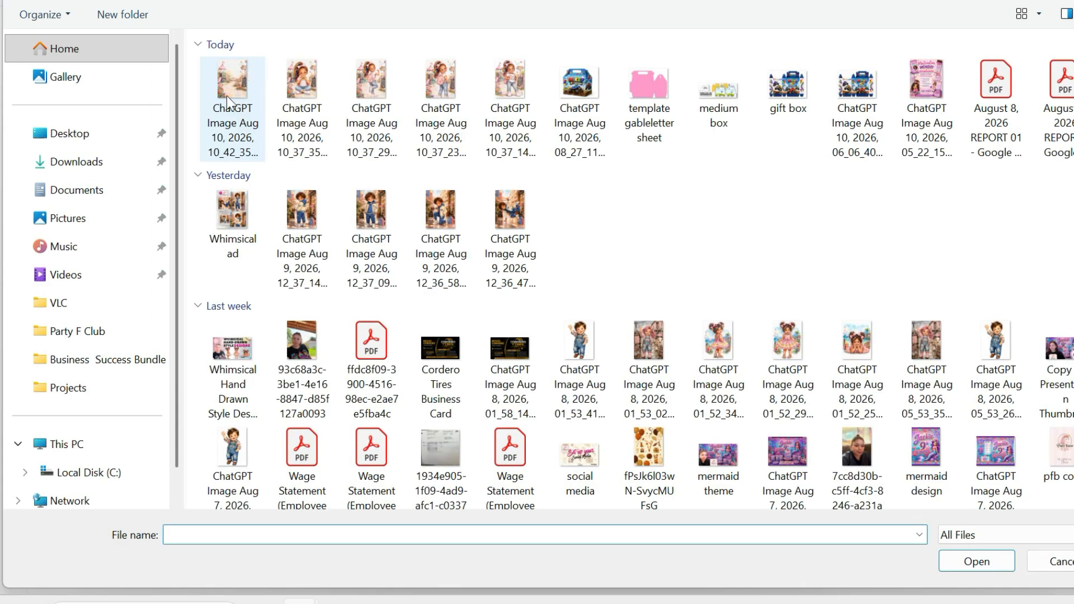
click(227, 96)
click(977, 562)
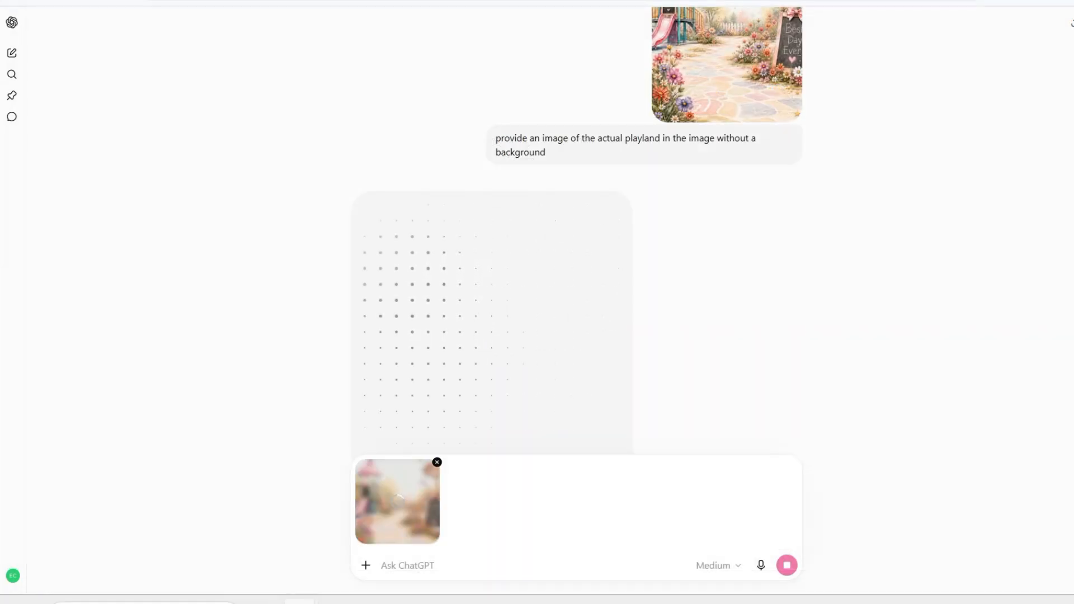
Write the request "provide an image of the flowers in the image without a background", close the full-size playland view and send the request
text(provie)
text(e an image of)
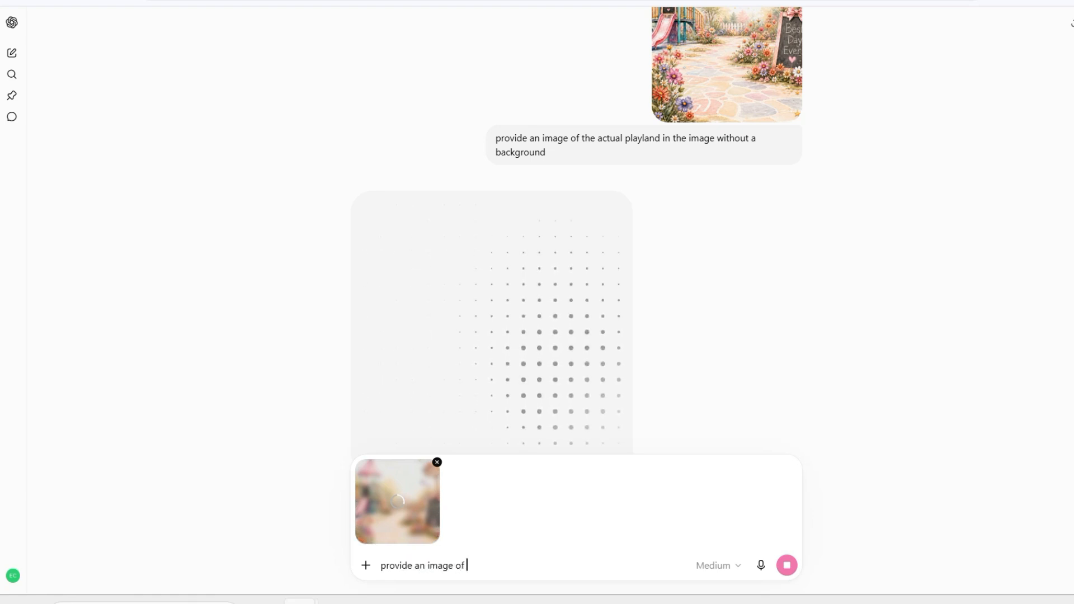
text( the flowers without )
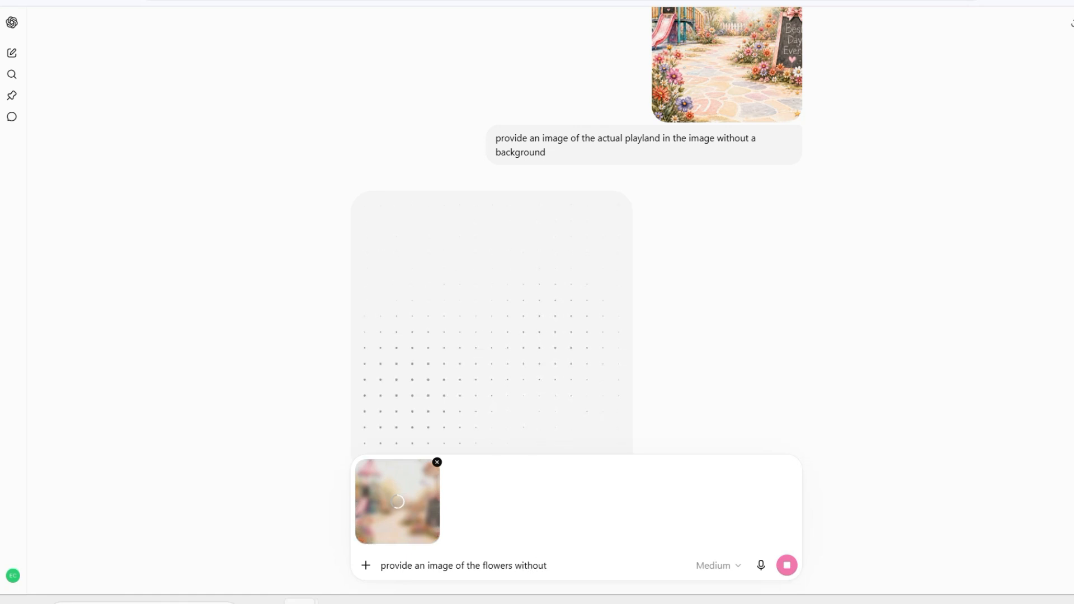
text(a background)
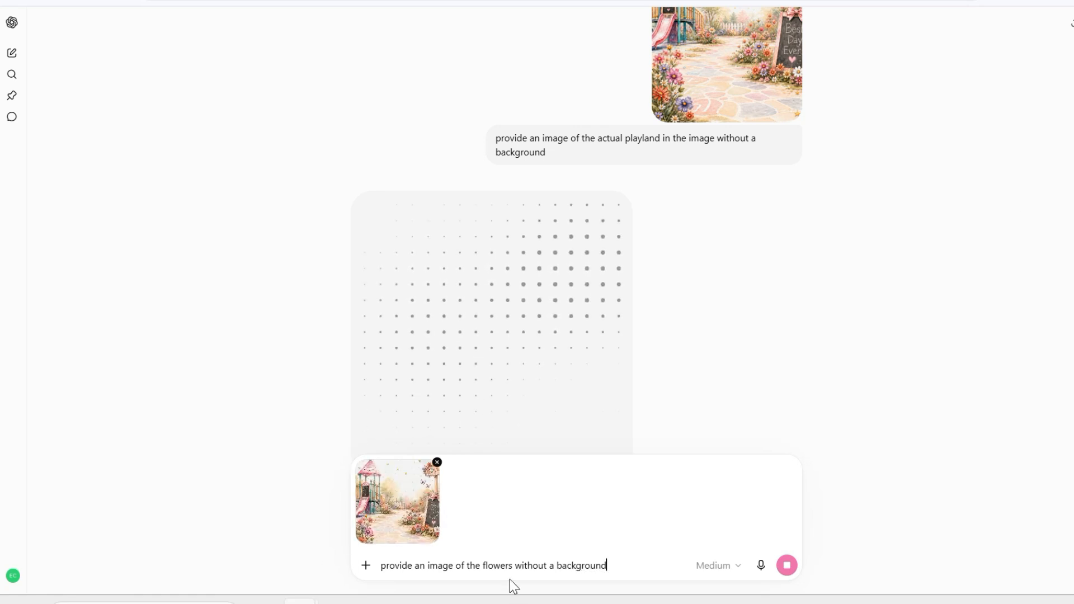
key(ctrl+Left)
key(ctrl+Left)
key(ctrl+Left)
text(in the image)
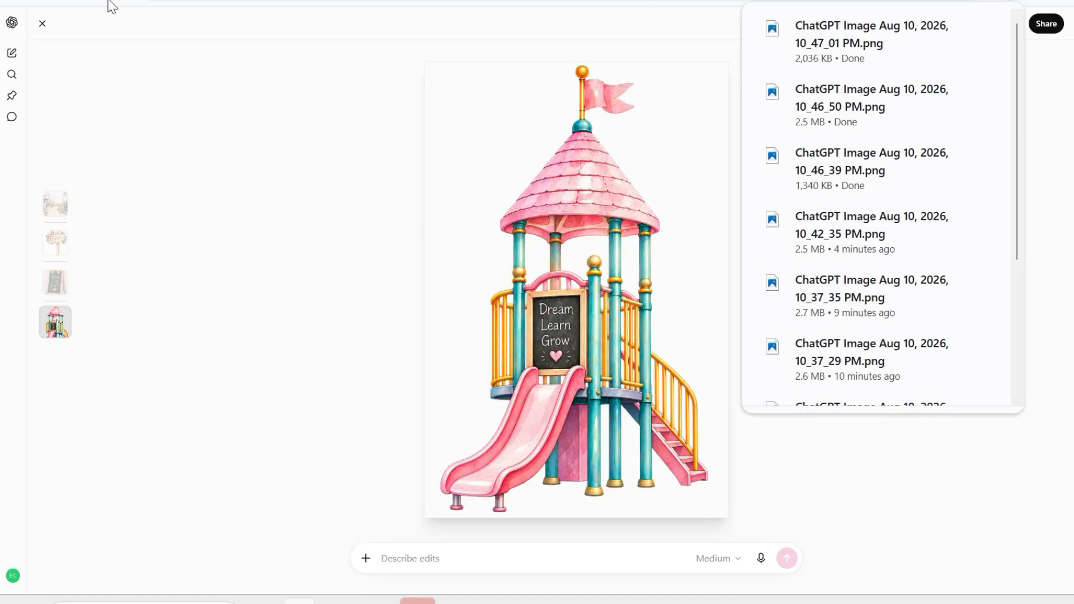
click(43, 24)
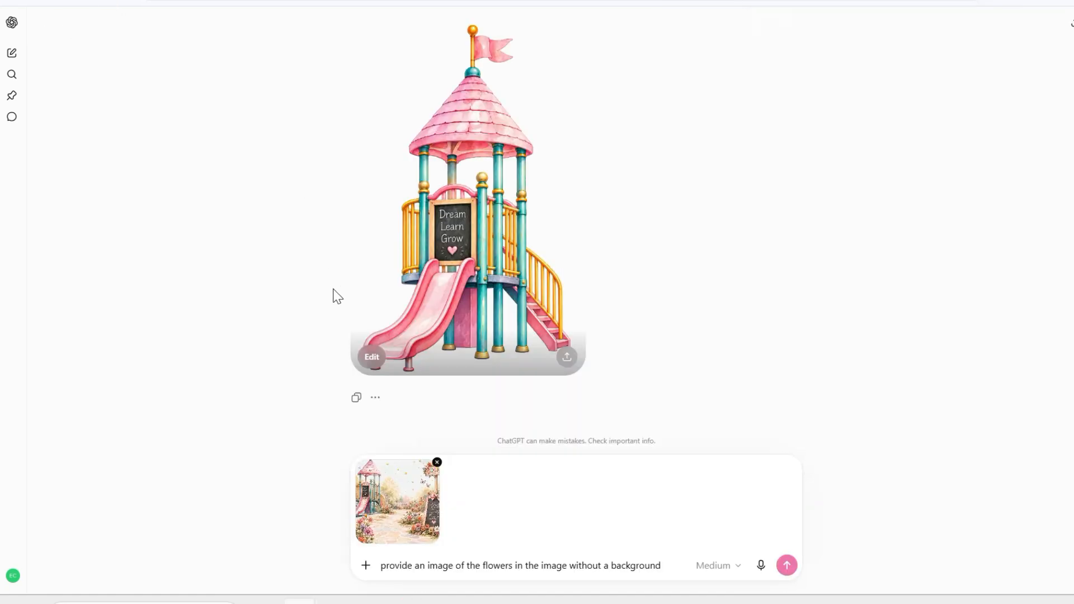
click(788, 567)
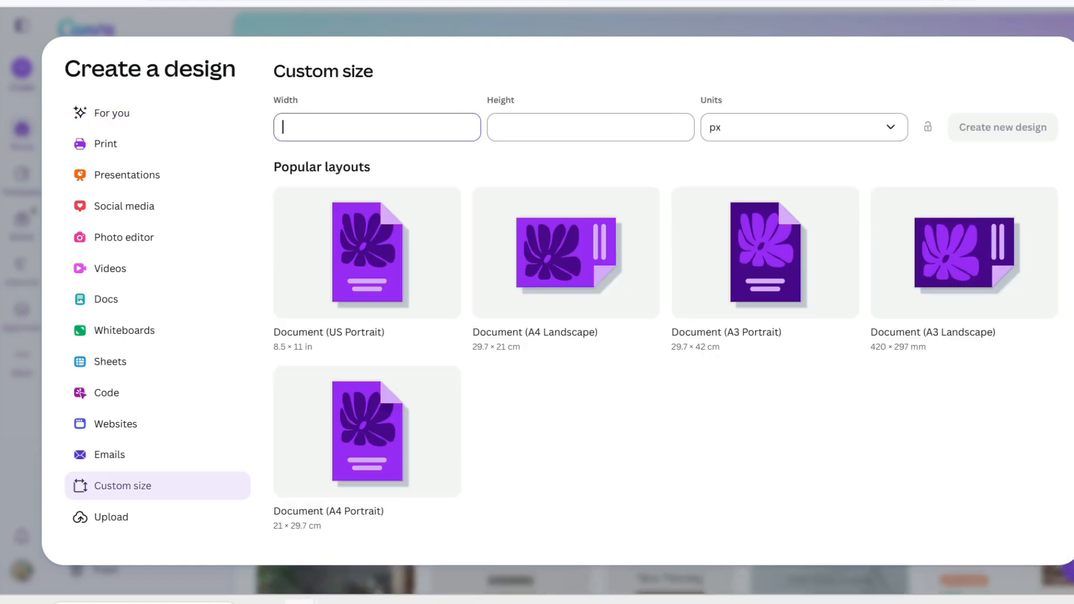
In Canva, create a new custom-size design 3 in wide and 3 in high
text(1)
click(803, 127)
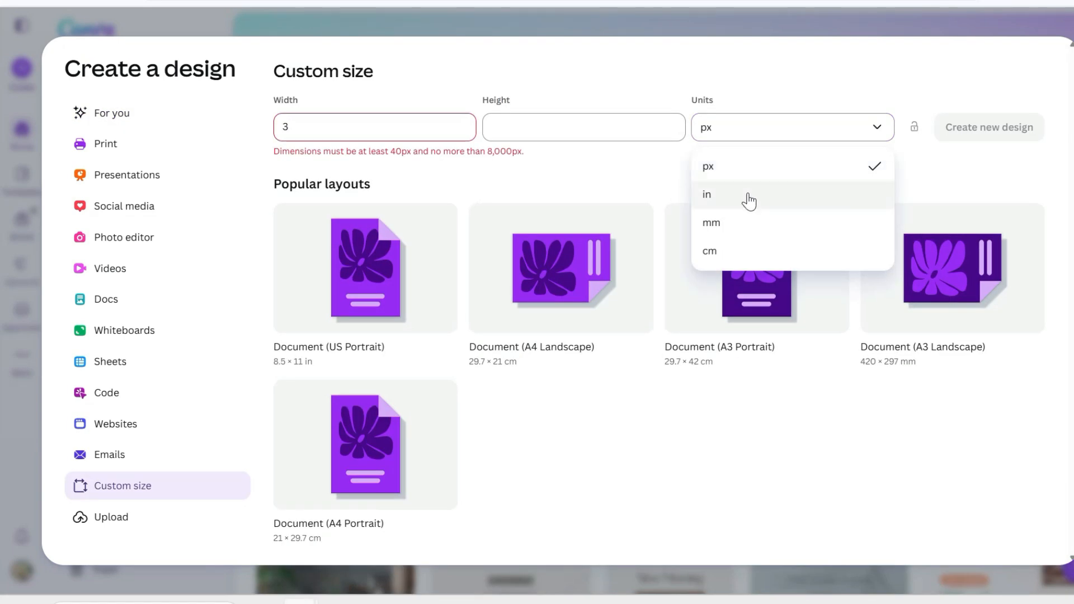
click(748, 196)
drag(311, 127, 220, 129)
text(3)
click(633, 133)
text(3)
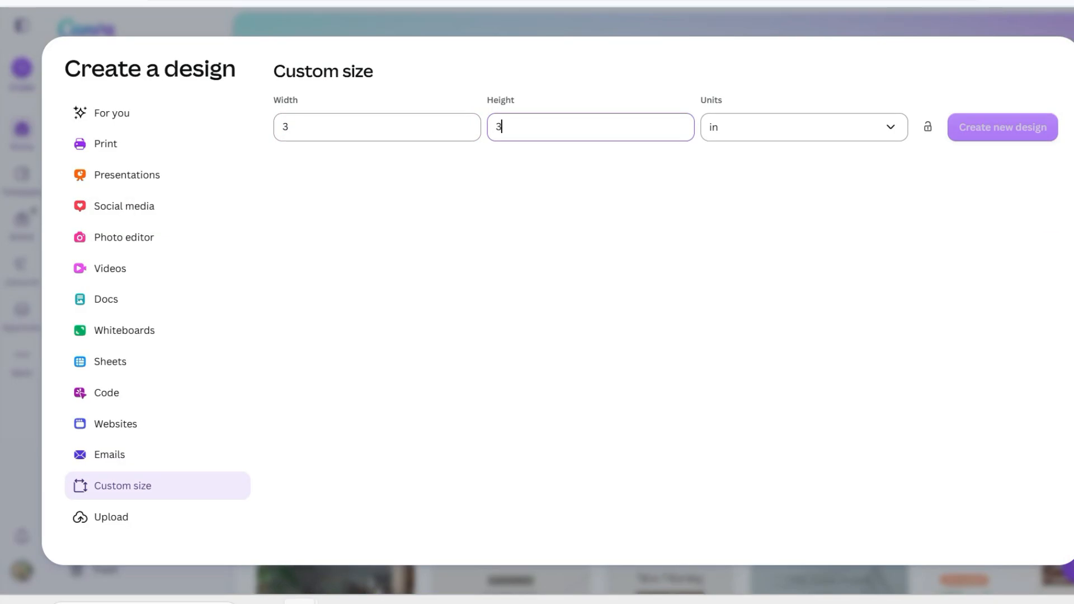
click(1021, 132)
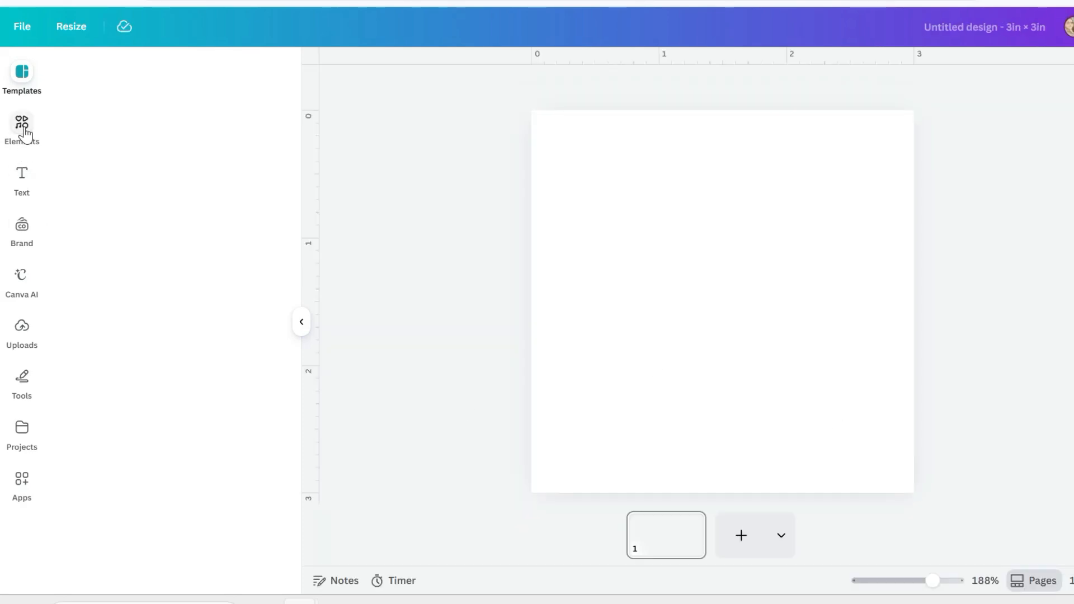
Search the design templates for "etsy listing"
click(26, 75)
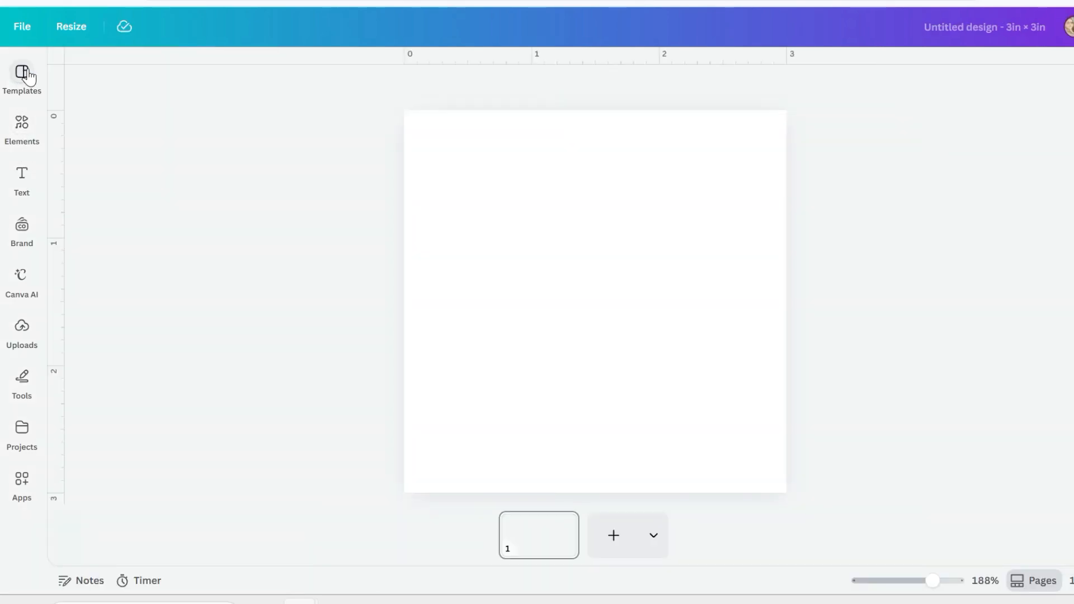
click(26, 74)
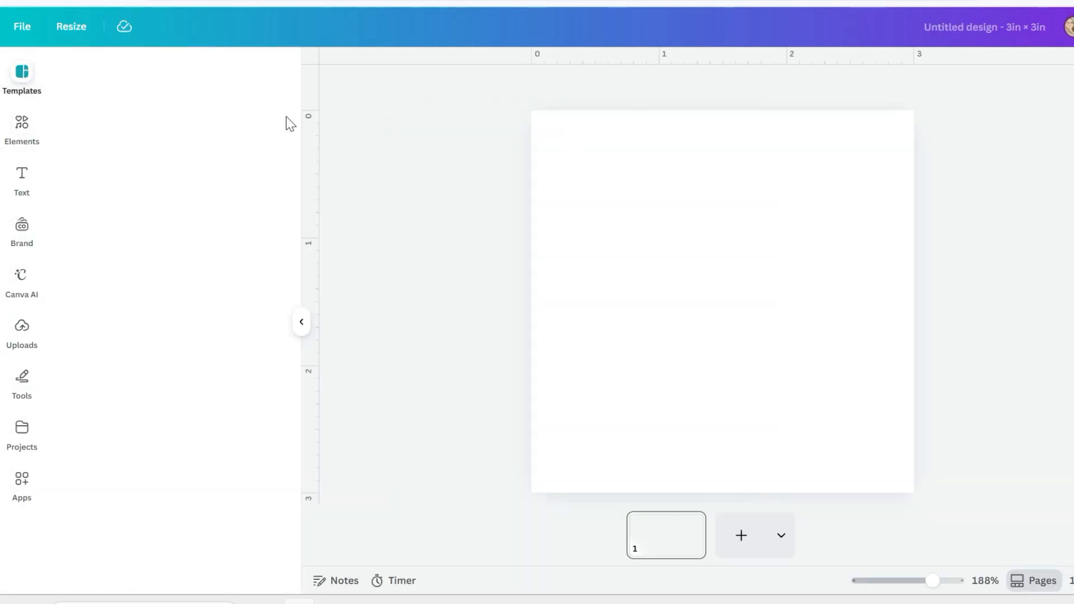
click(156, 82)
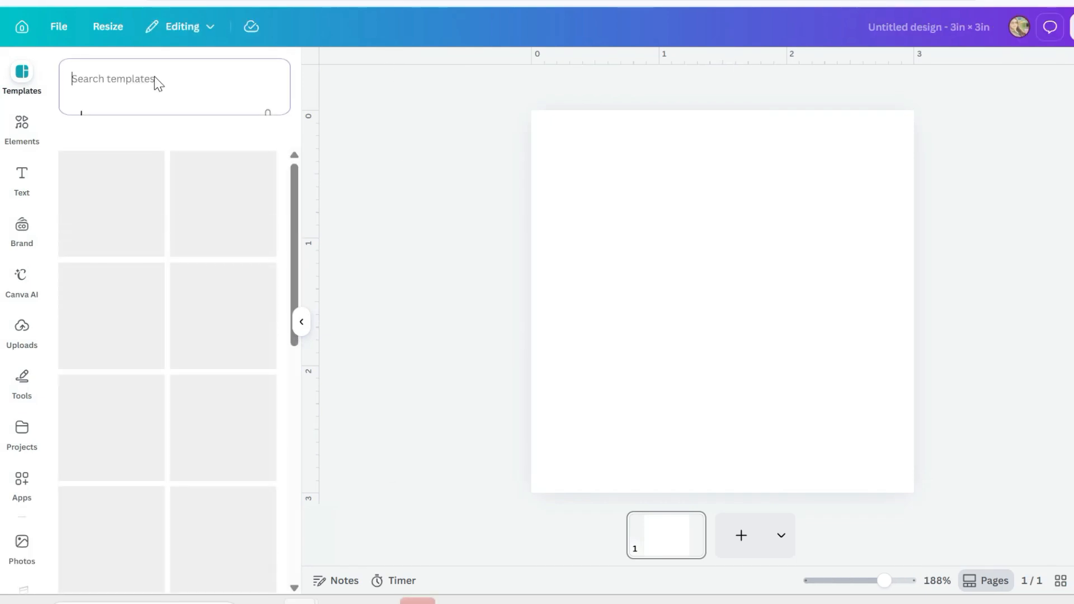
text(etsy l)
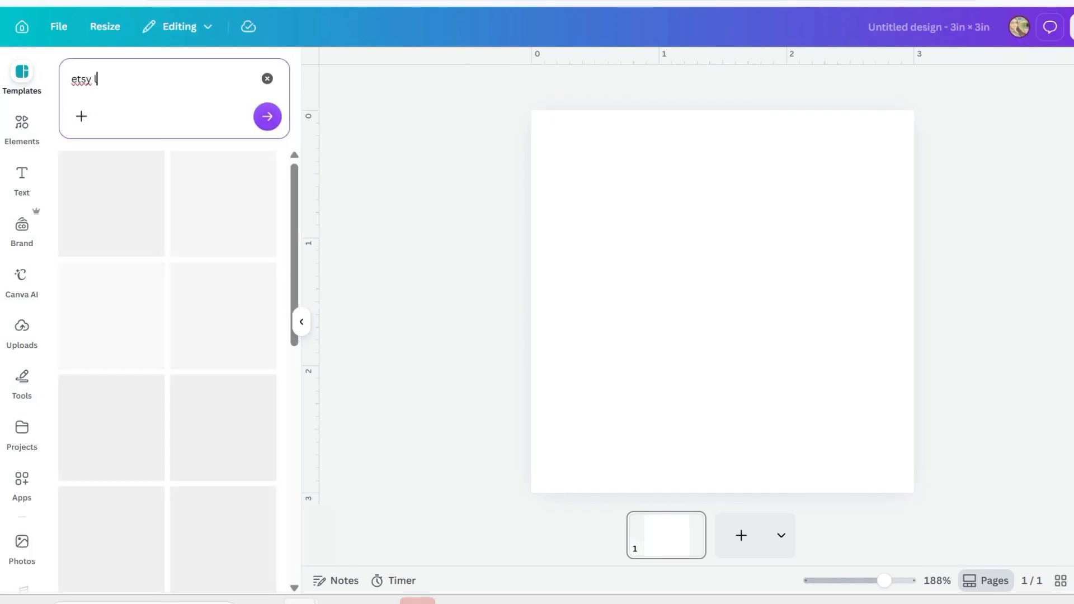
text(isttng)
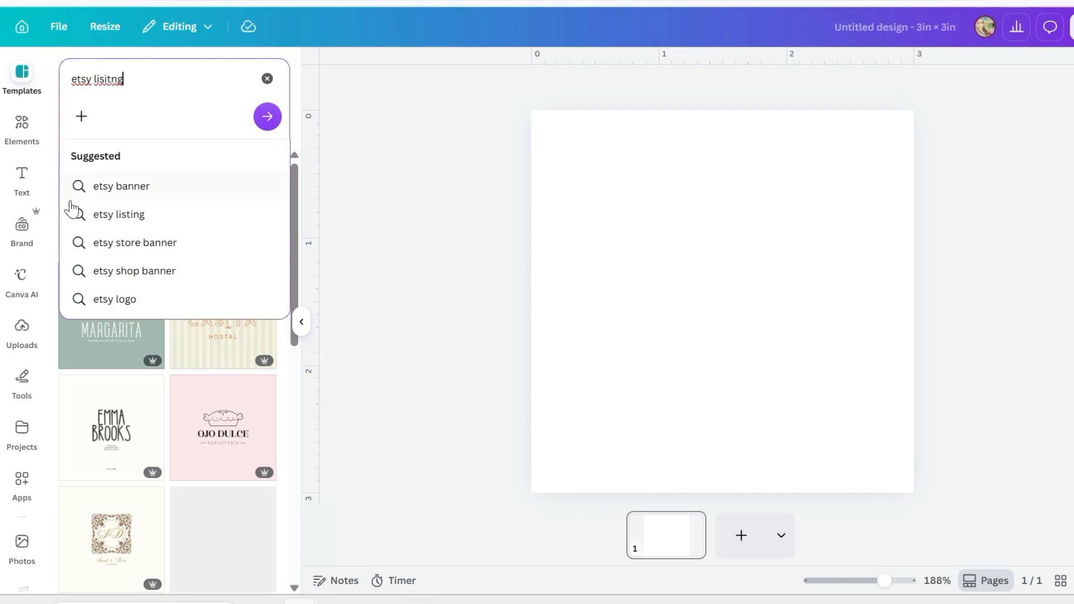
click(123, 218)
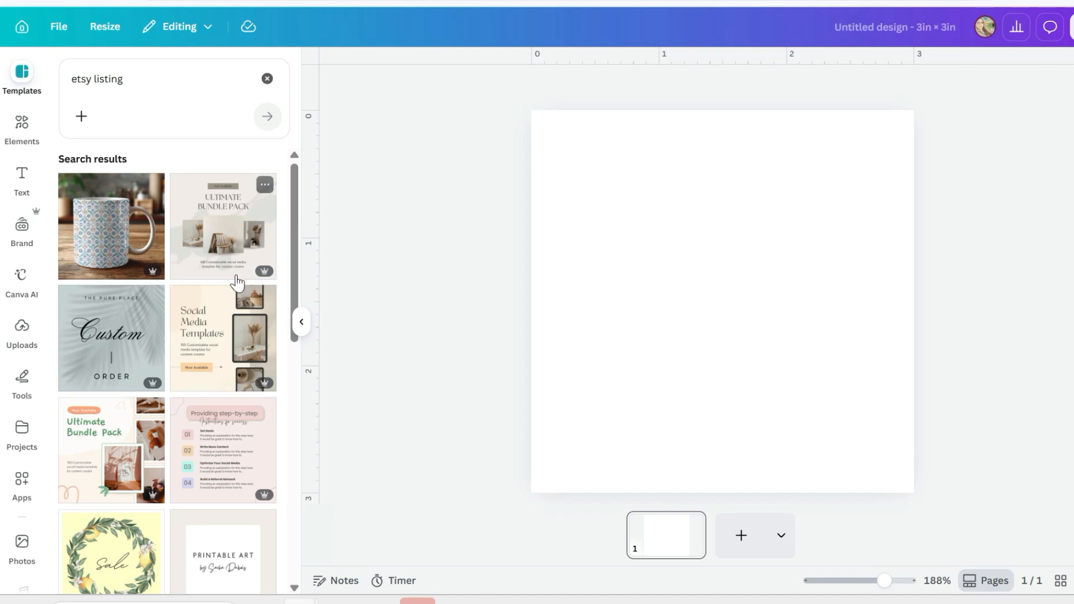
Apply the first page, with the flower, of the "Pink Brown Minimalist Feminine Watercolor Etsy Shop Icon" template to the blank design
scroll(218, 424, down, 5)
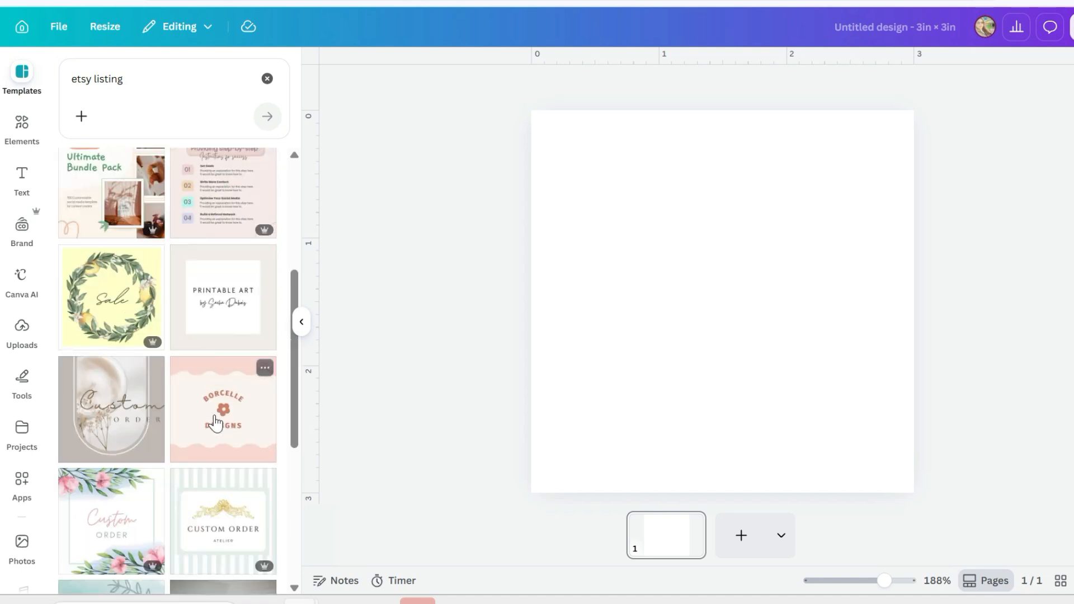
scroll(215, 424, down, 5)
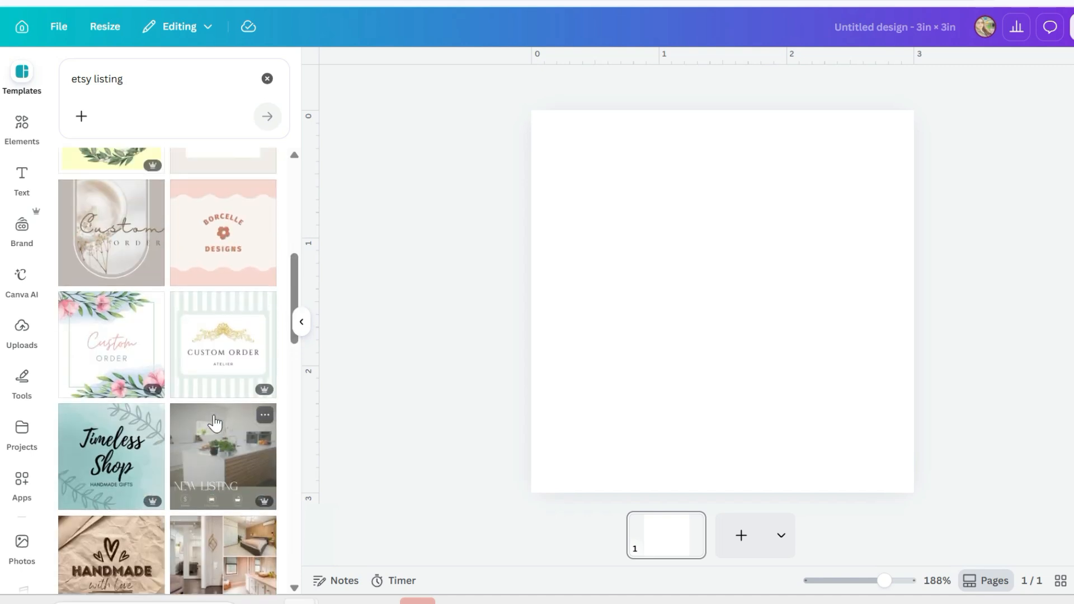
scroll(216, 424, down, 8)
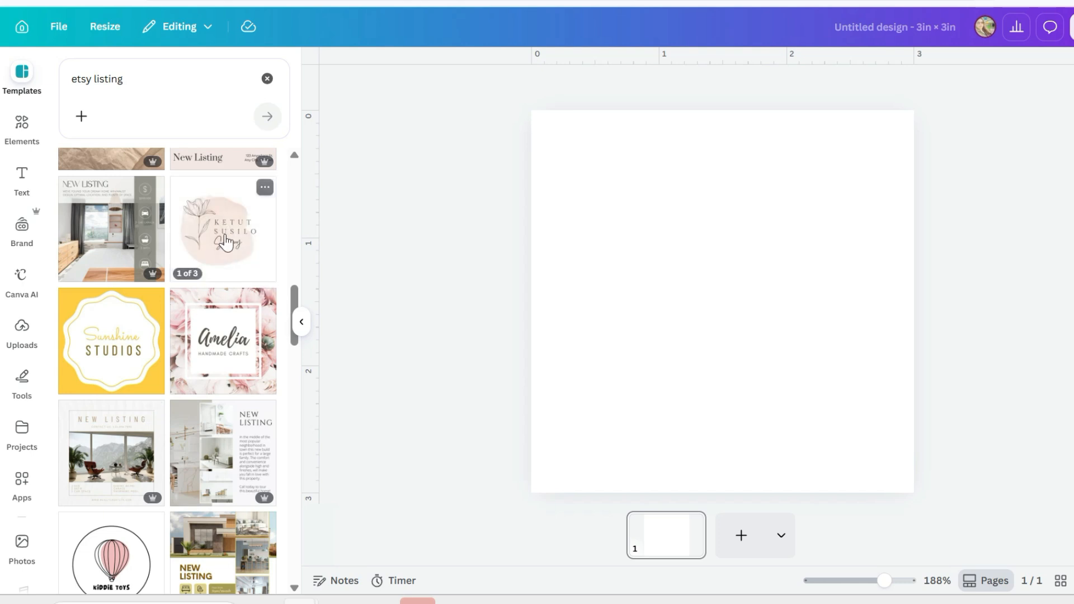
click(221, 246)
click(95, 322)
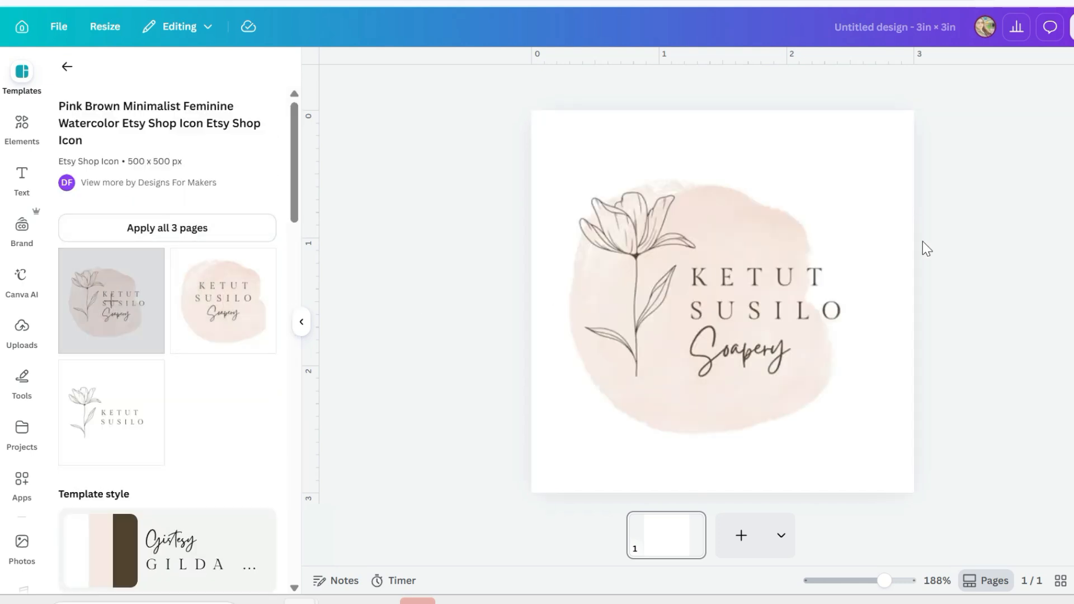
Replace the template's two-line serif heading with "WATER COLOR"
click(708, 280)
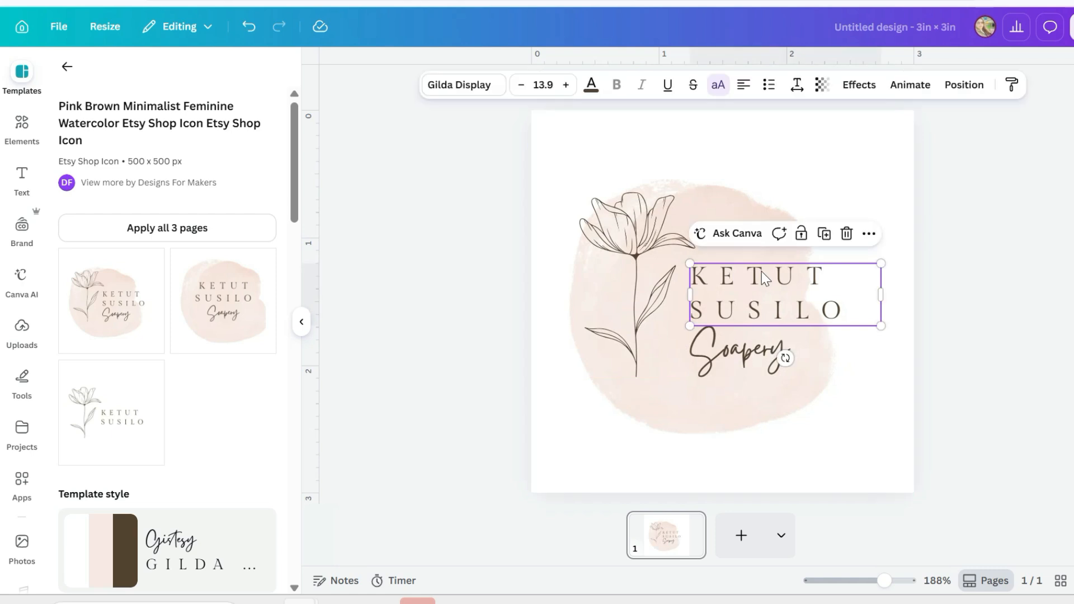
double_click(708, 280)
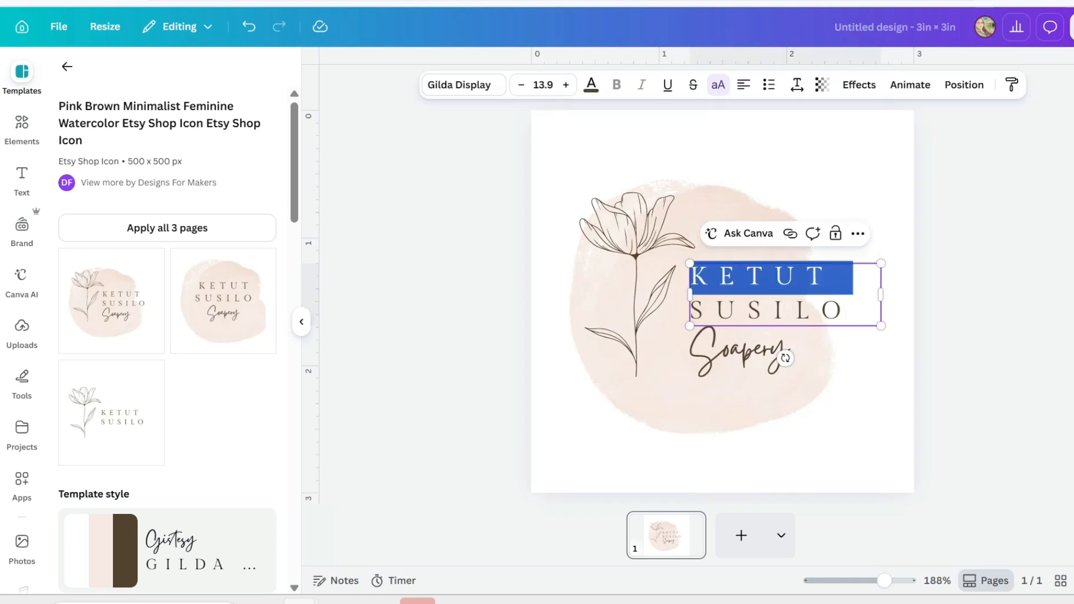
text(WATESU)
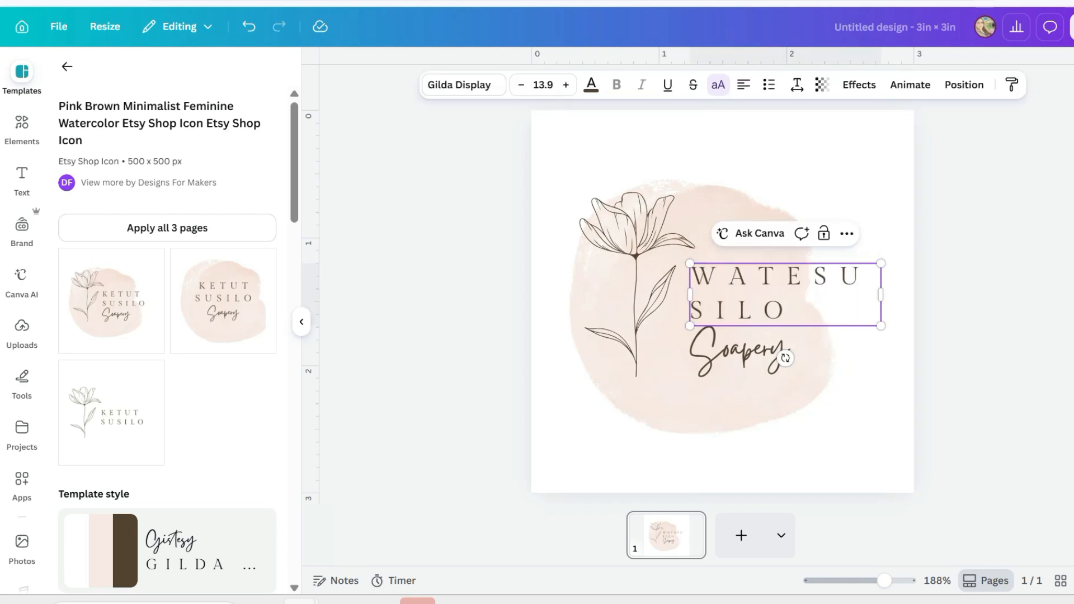
key(ctrl+a)
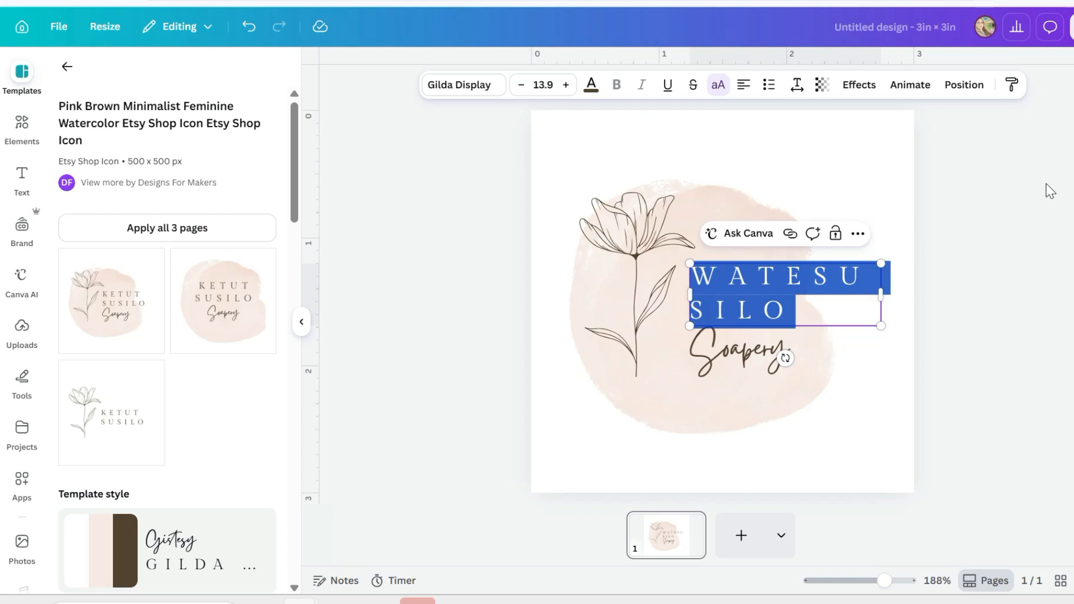
text(WATE)
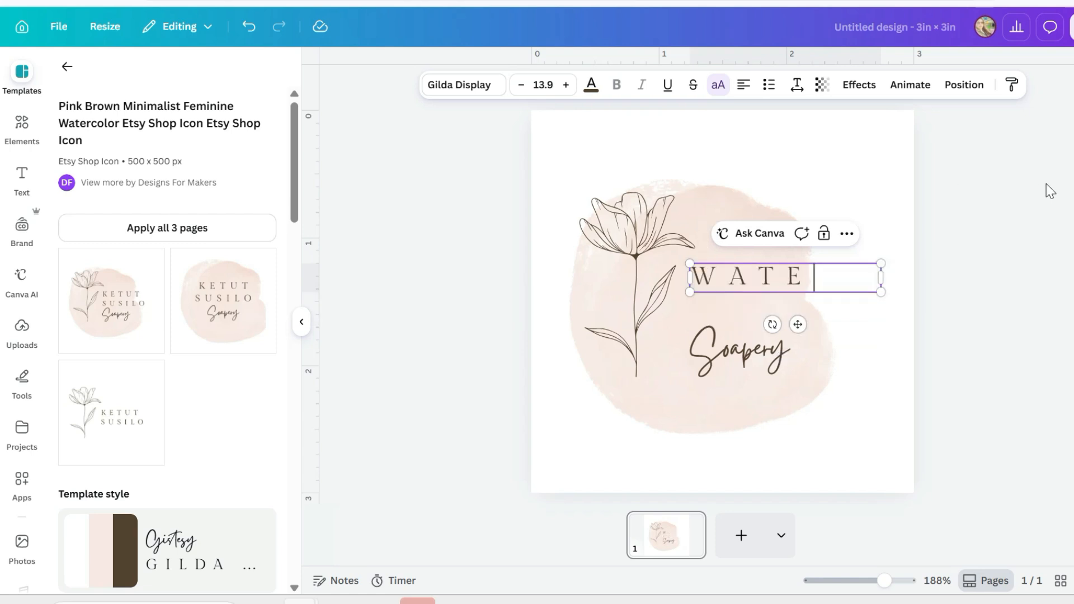
text(RC COLOR)
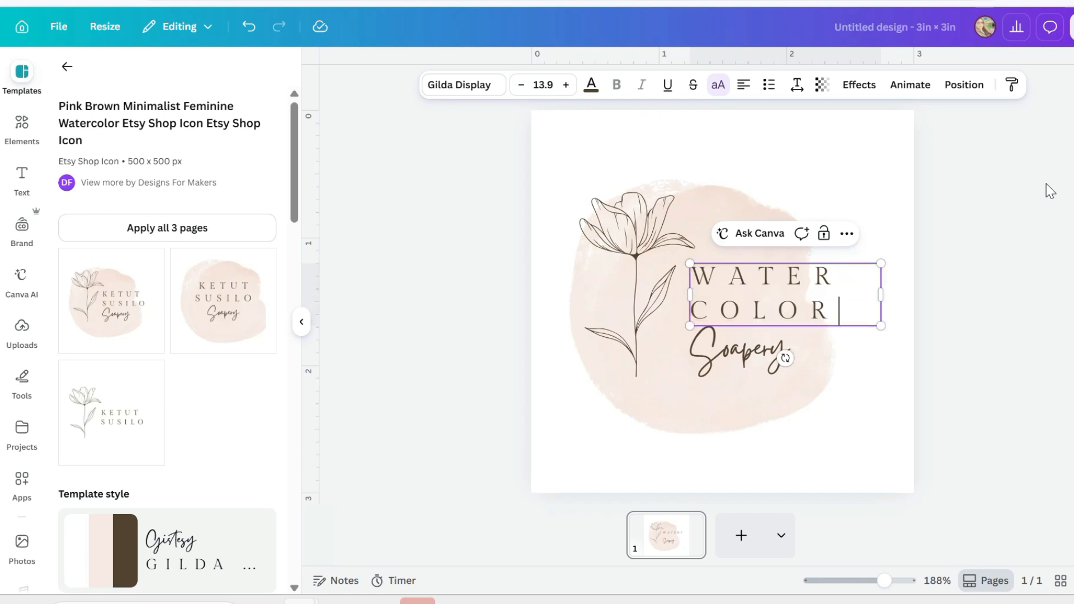
Replace the script text "Soapery" with "School Girl"
double_click(723, 352)
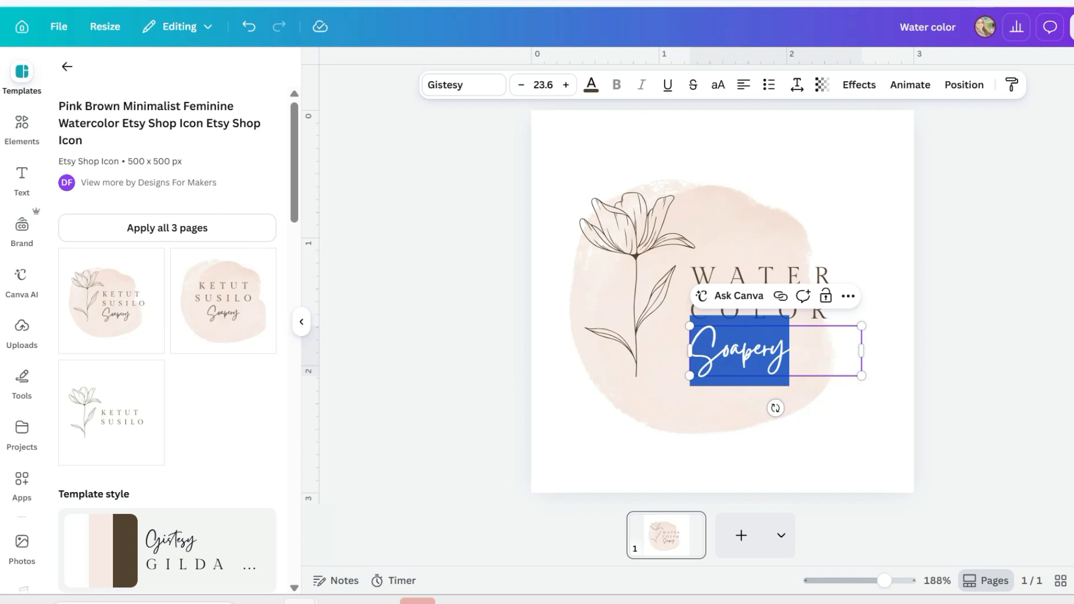
text(gi)
text(G)
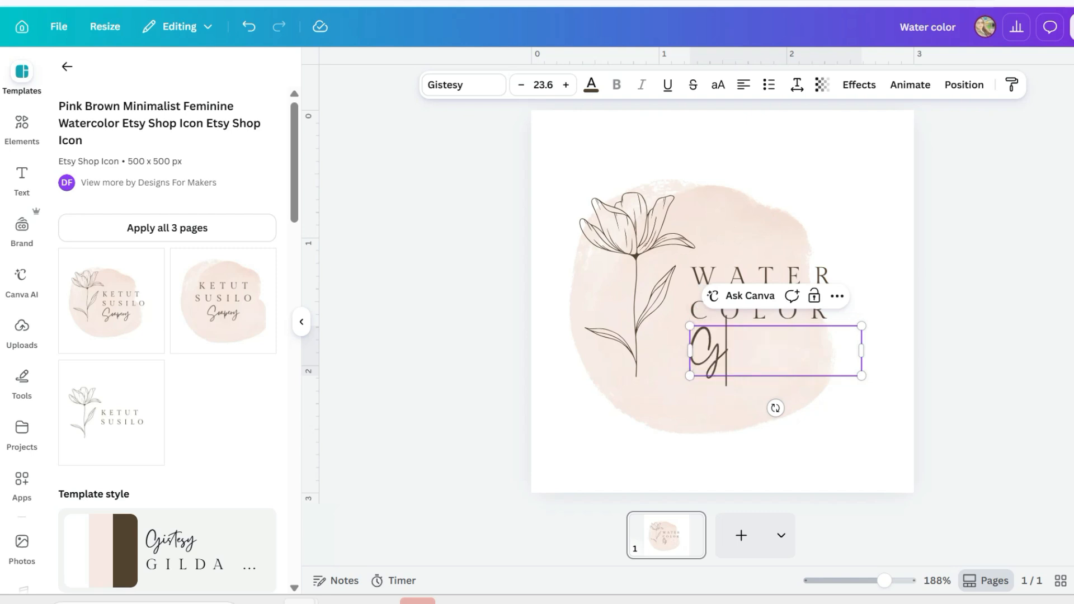
key(BackSpace)
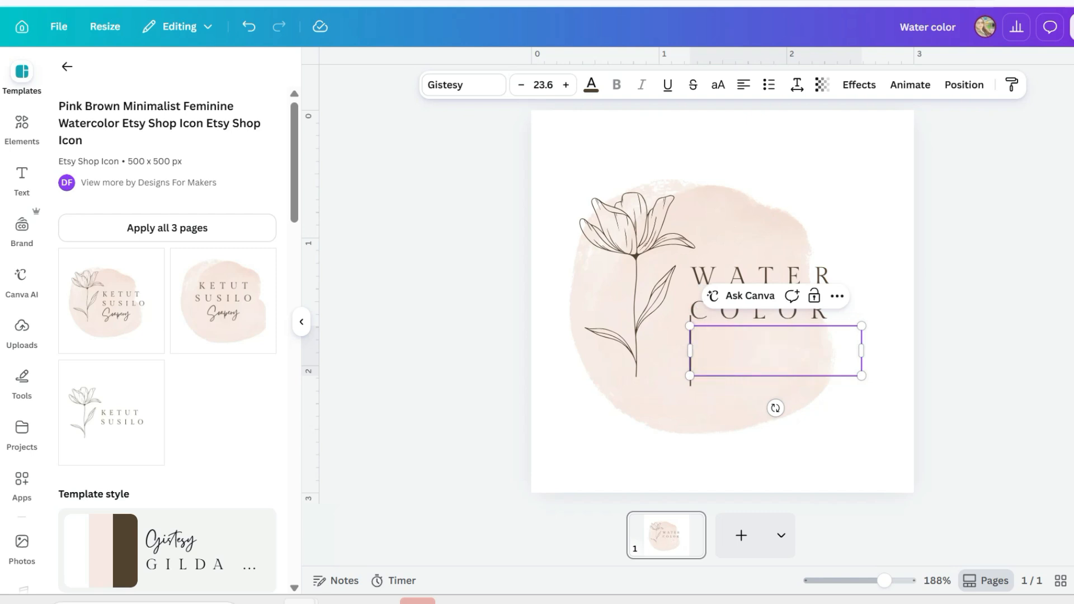
text(School Girl)
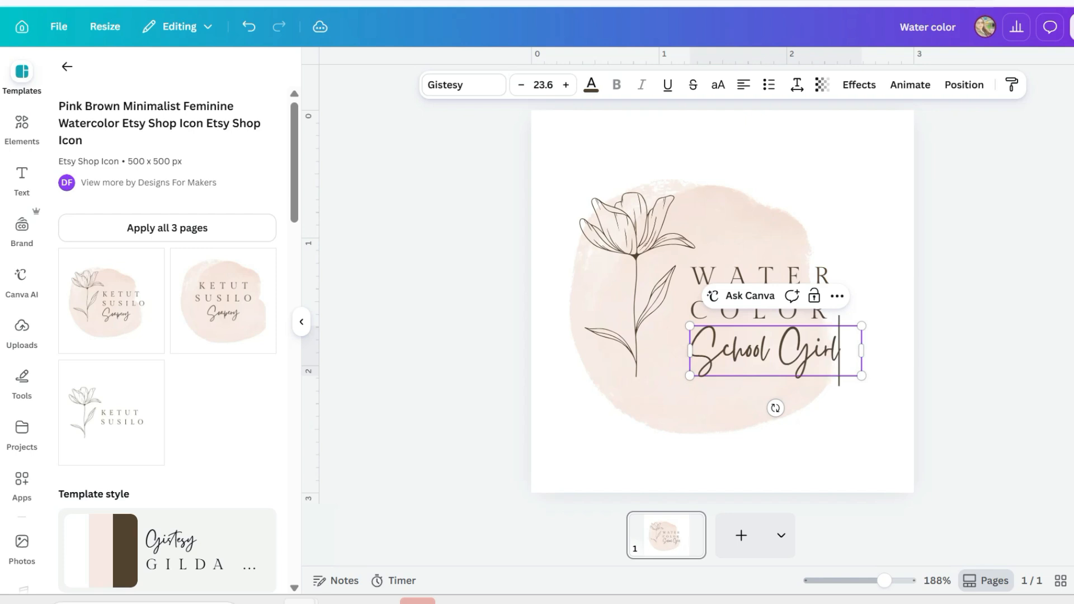
Delete the flower line drawing and move the heading and script text together to the middle of the watercolor blob
click(633, 258)
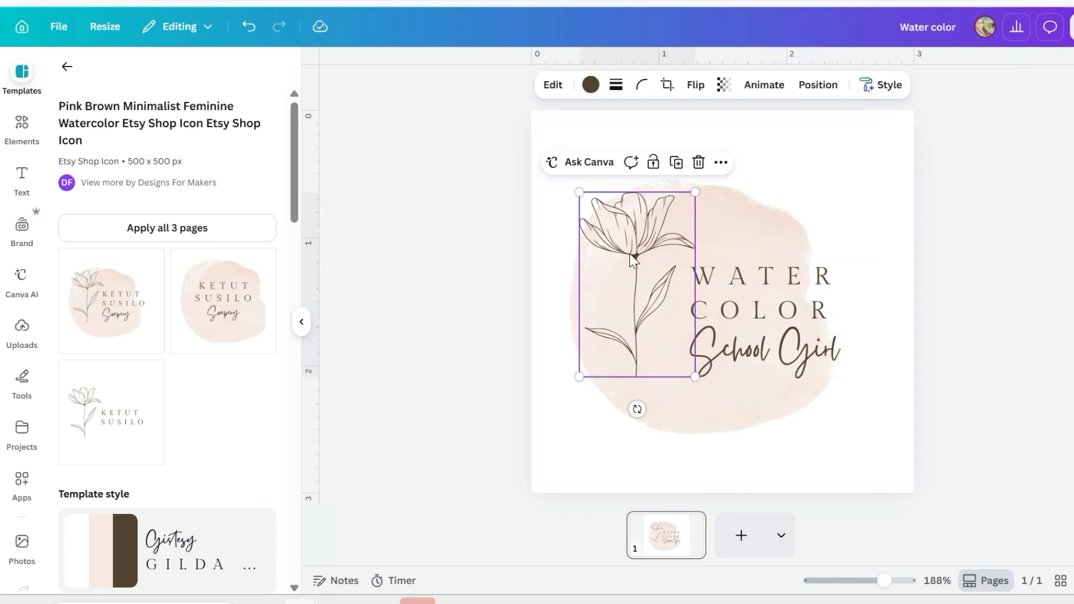
key(Delete)
click(765, 259)
click(764, 302)
shift+click(774, 350)
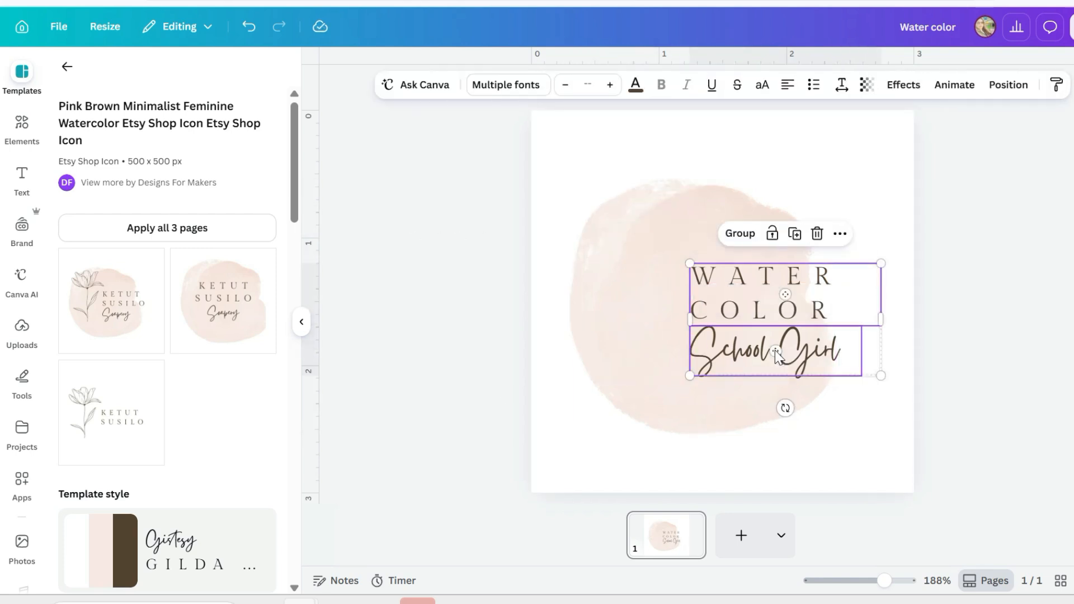
drag(732, 289, 660, 280)
Scale the watercolor blob and both texts down together to about 1.3 in wide and place them near the page's middle
click(612, 191)
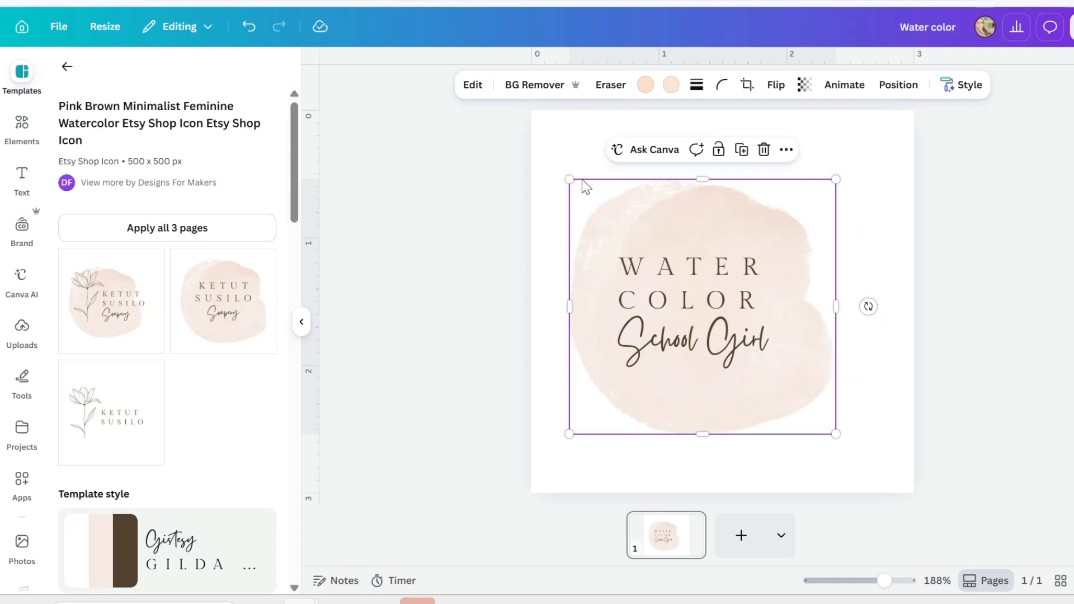
drag(575, 147, 767, 367)
drag(663, 297, 716, 322)
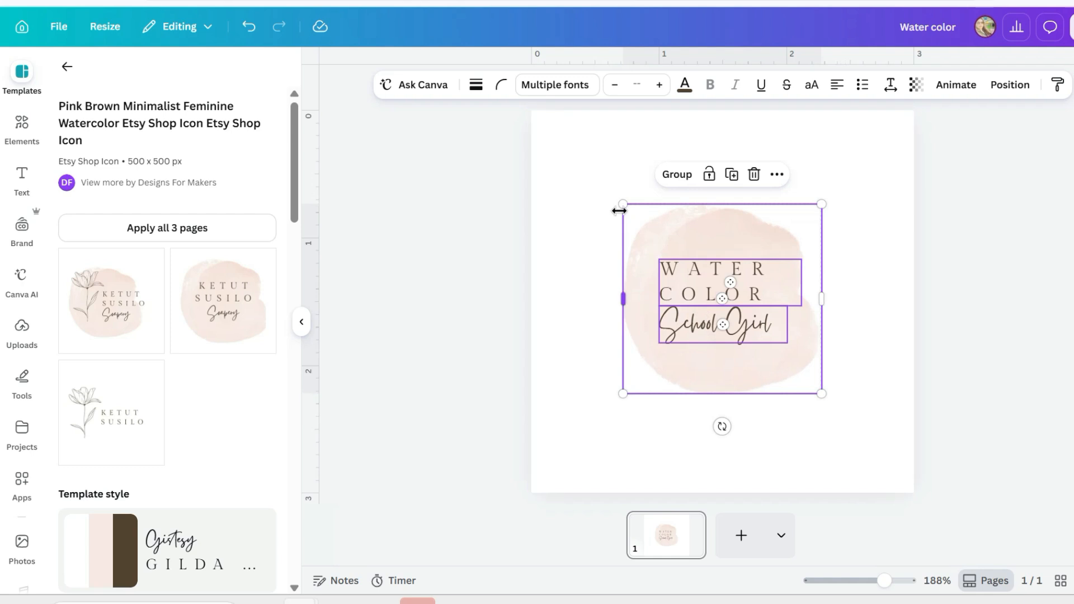
drag(622, 204, 660, 238)
drag(709, 309, 696, 286)
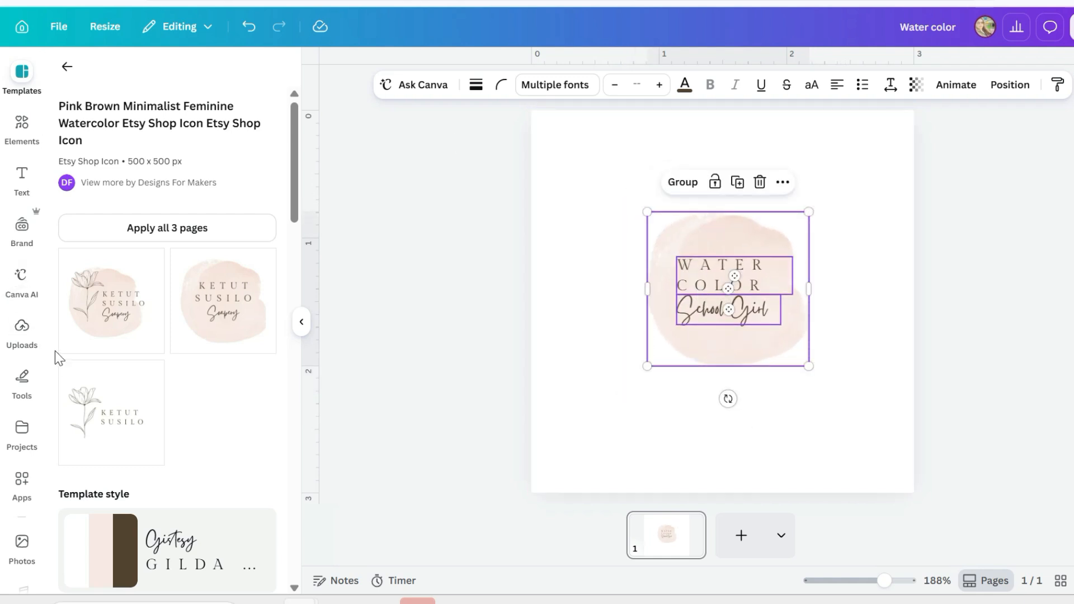
Upload the eight newest images, from "ChatGPT Image Aug 10, 2026, 10_37_14 PM" through the 10_47_01 PM playland image
click(22, 329)
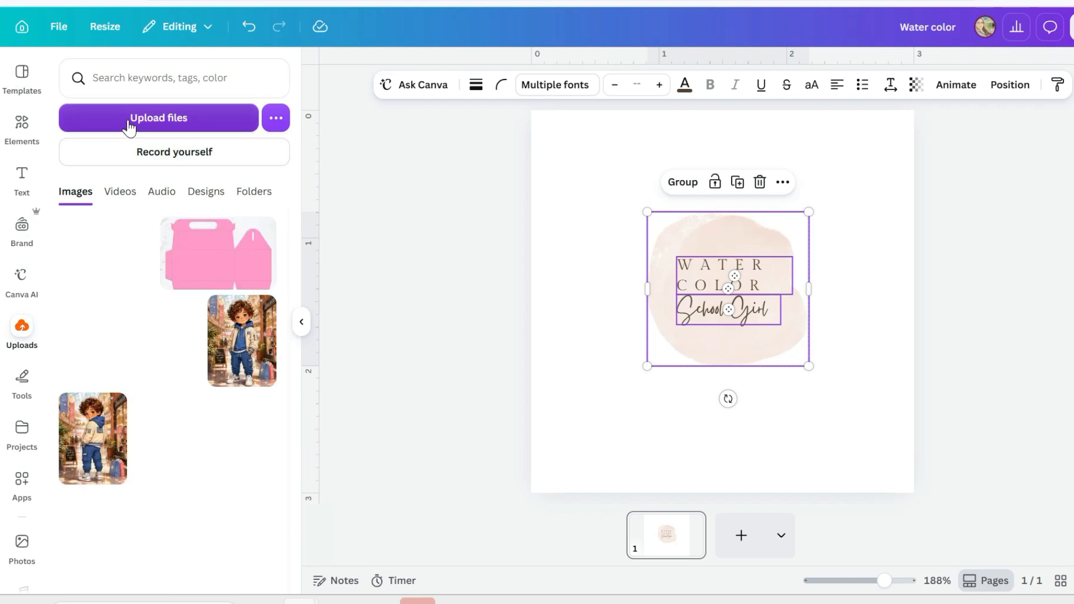
click(132, 121)
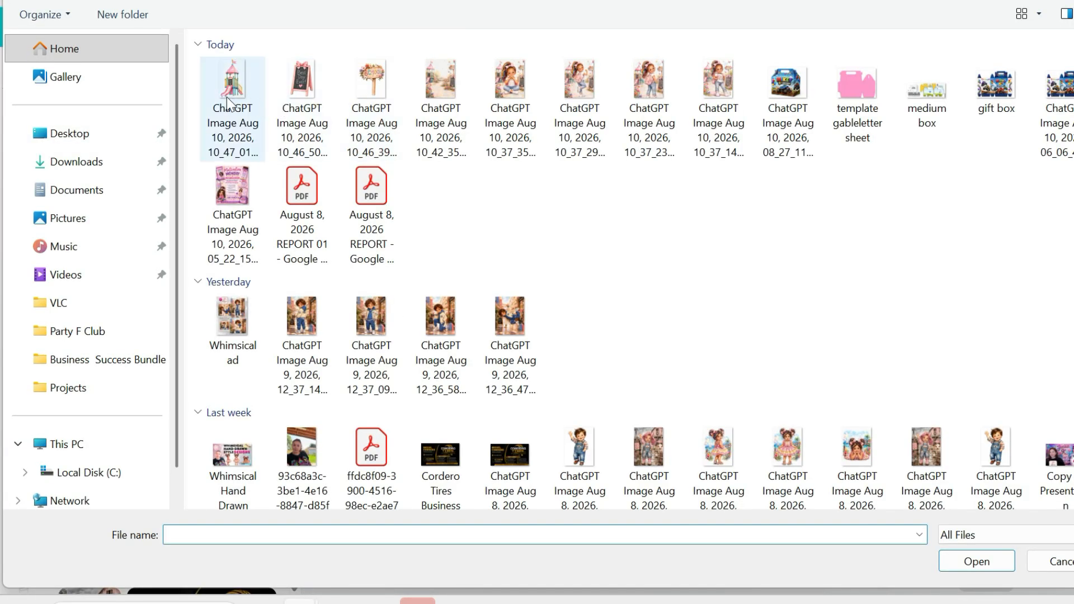
click(228, 103)
shift+click(717, 91)
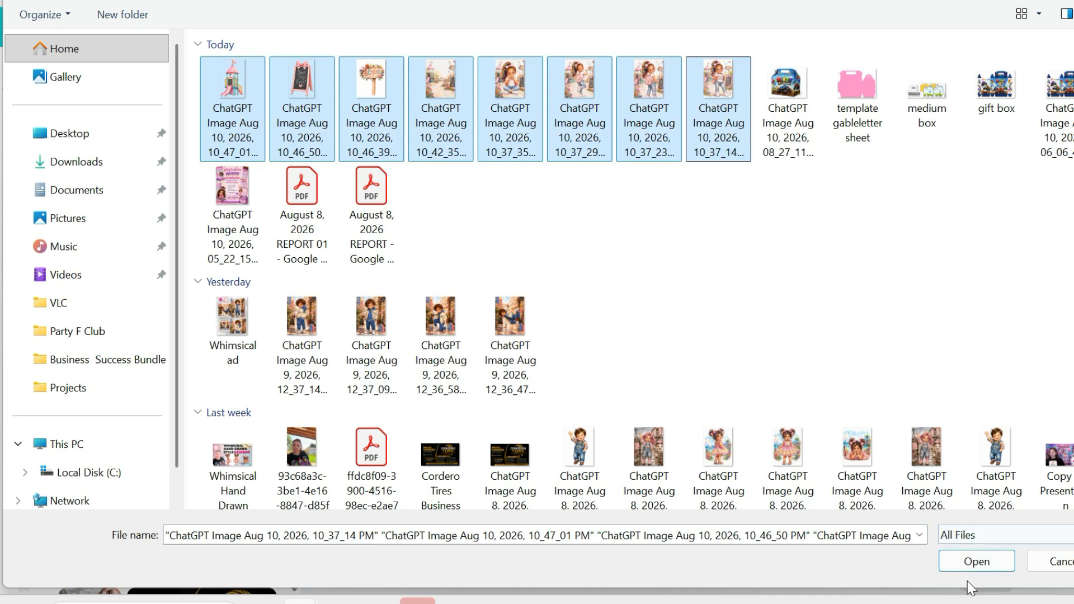
click(976, 562)
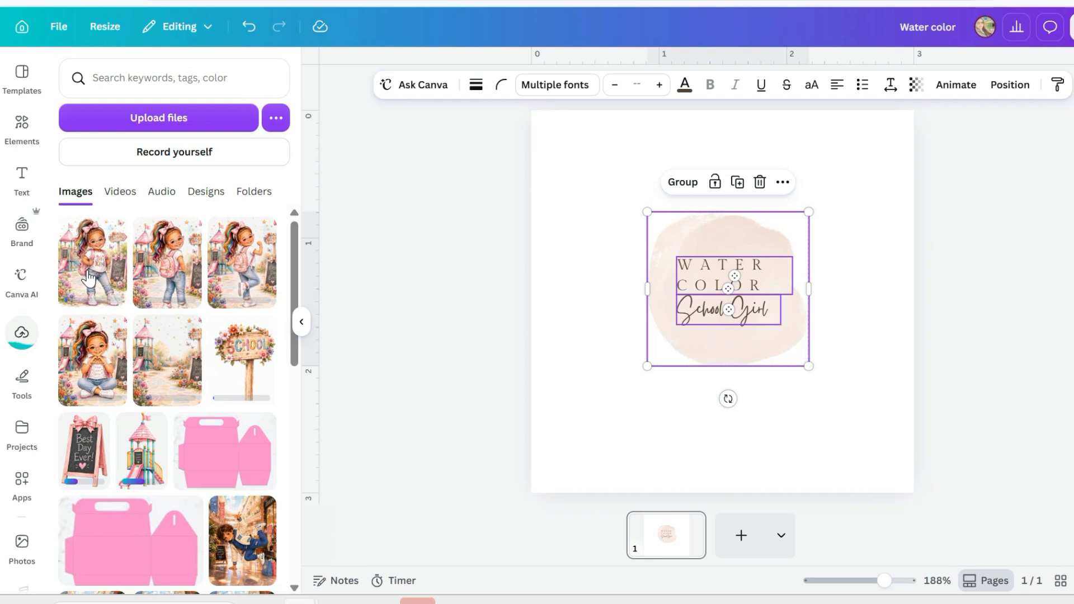
Add the front-facing schoolgirl image at about 0.75 in wide near the page's lower-left corner, with a corner rounding of 14
click(90, 275)
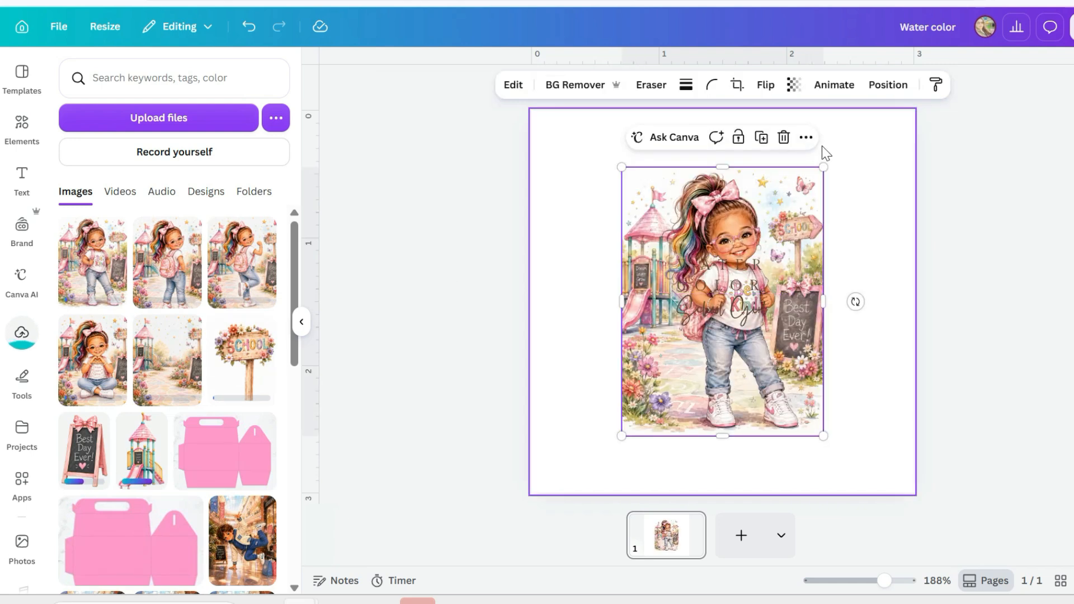
drag(827, 164, 613, 385)
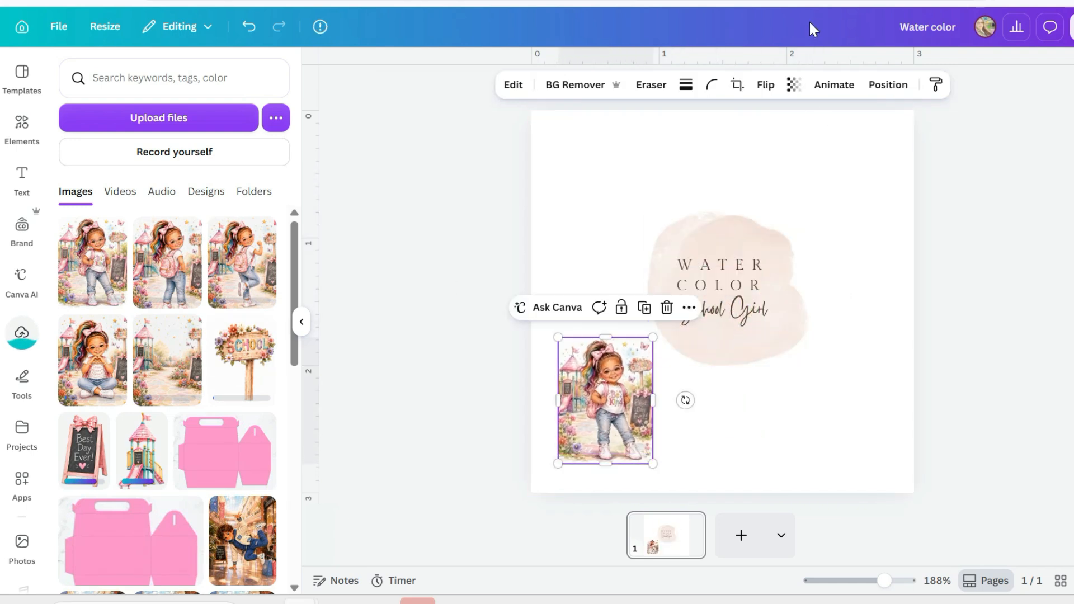
click(711, 86)
drag(739, 145, 653, 144)
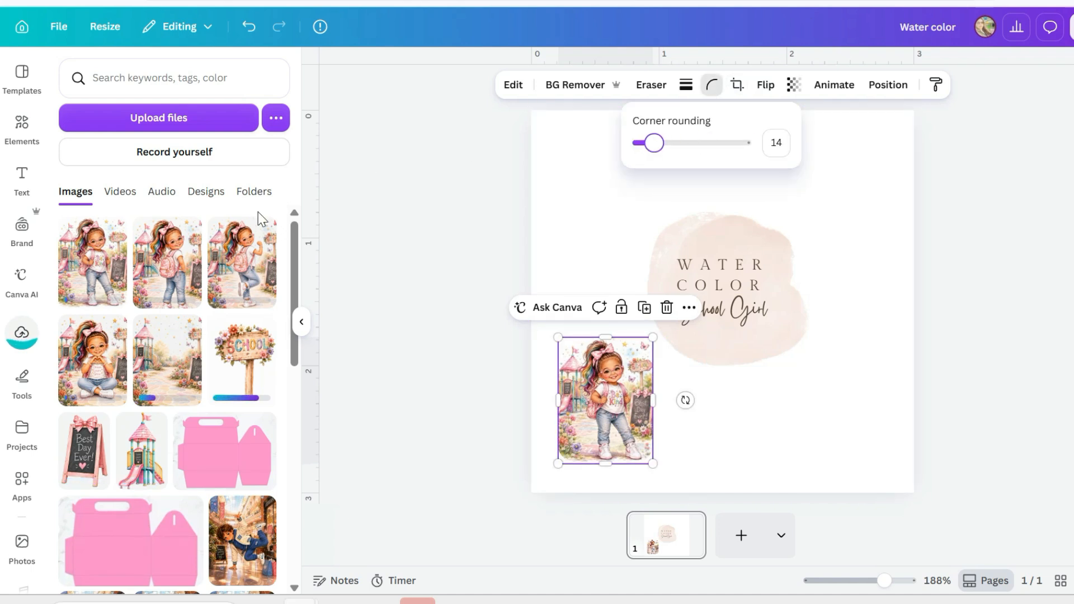
Add the schoolgirl image with the backpack turned toward the viewer, nudge the front-facing girl up slightly, and round the backpack image's corners to 15
click(168, 263)
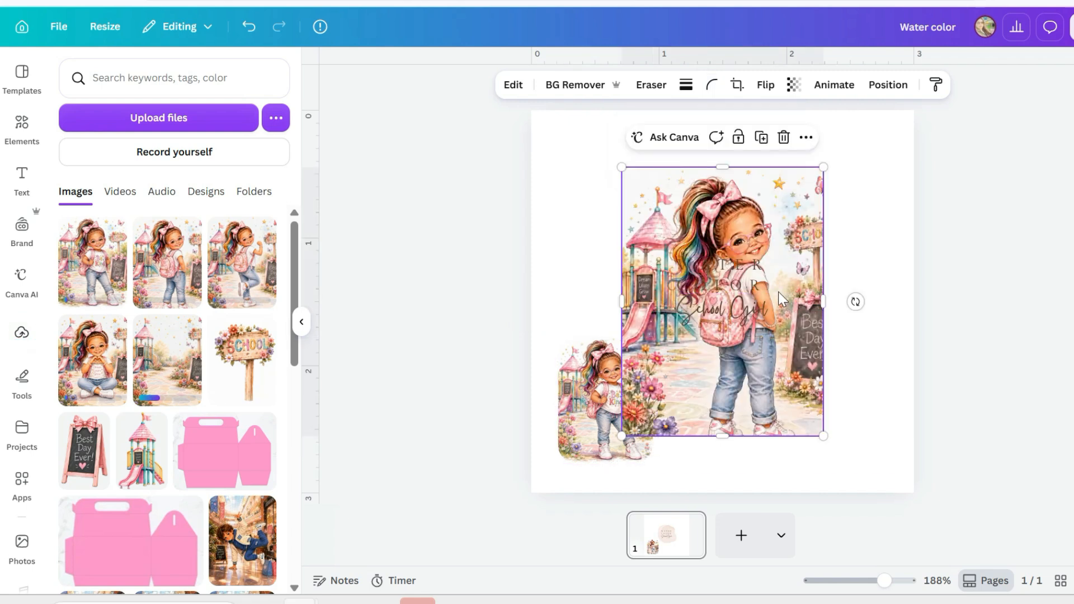
click(712, 84)
drag(612, 367, 606, 358)
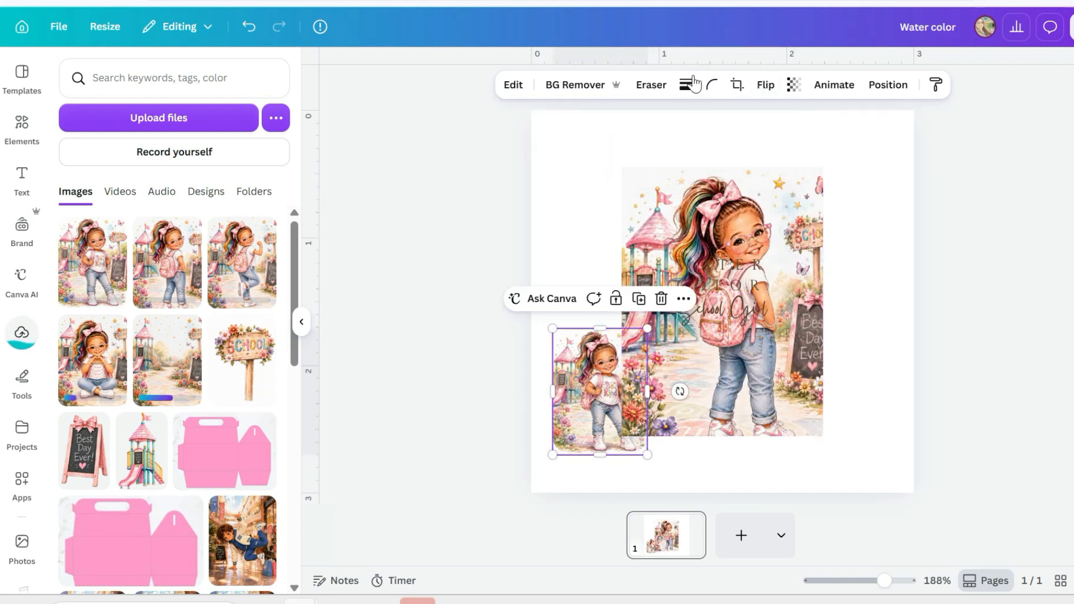
click(712, 85)
click(777, 143)
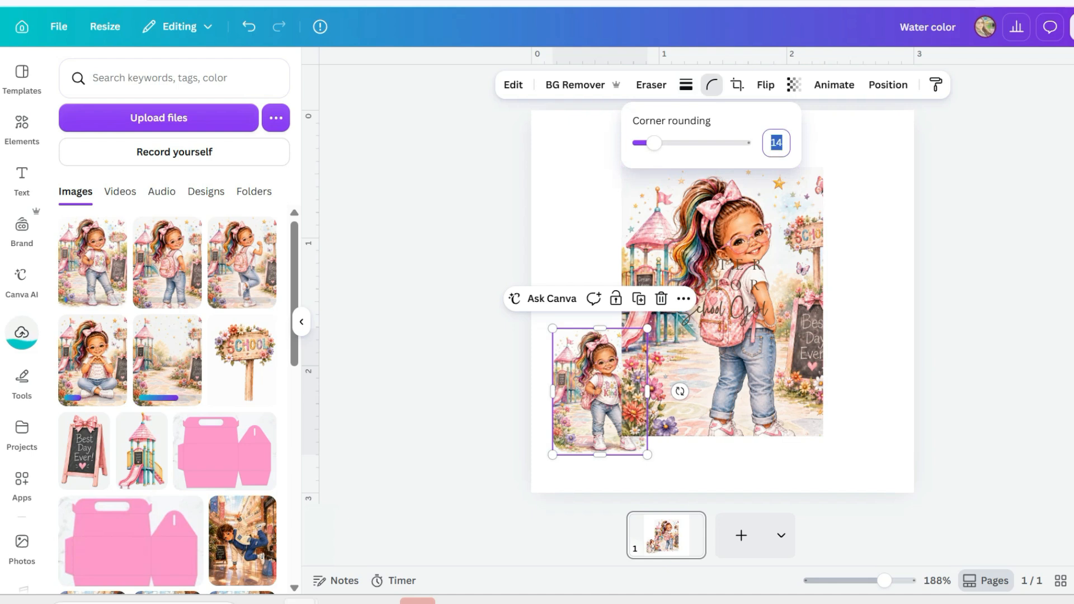
click(781, 371)
click(712, 85)
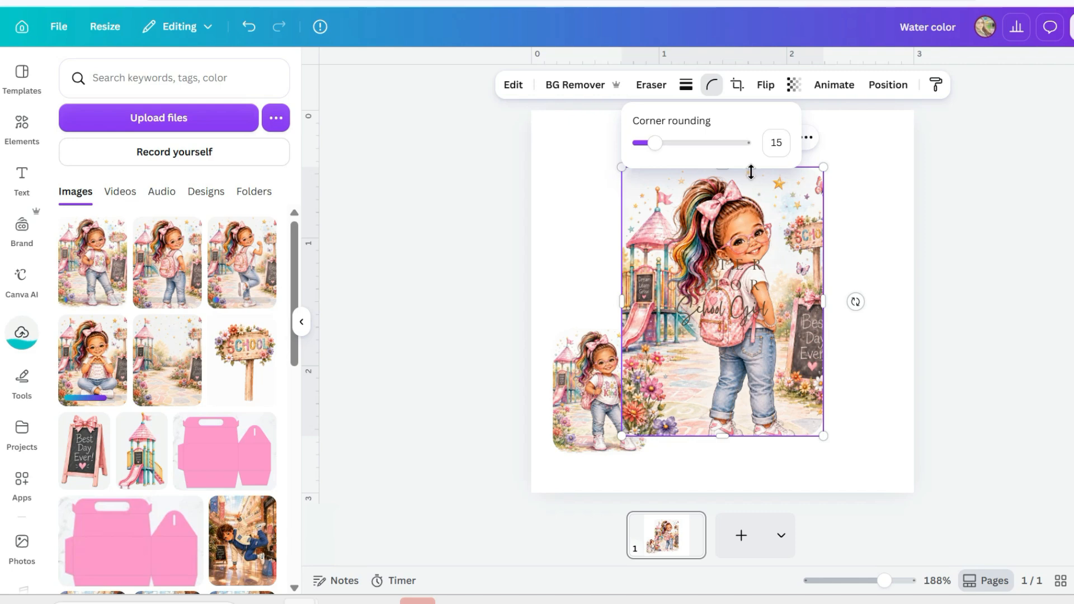
click(826, 354)
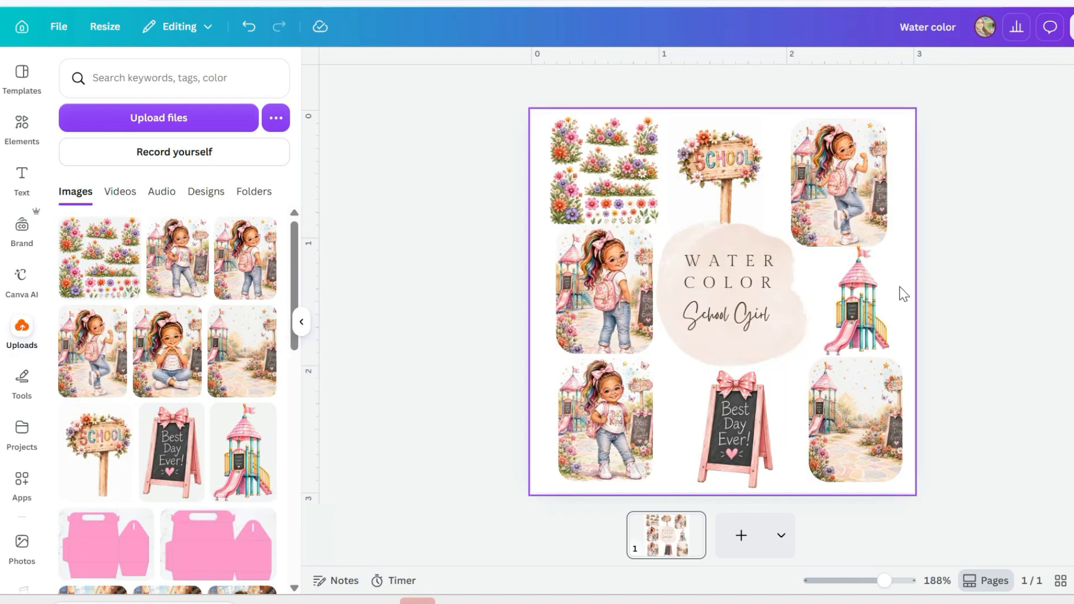
Nudge the backpack schoolgirl image slightly down and to the right to align it with the front-facing girl below
click(301, 324)
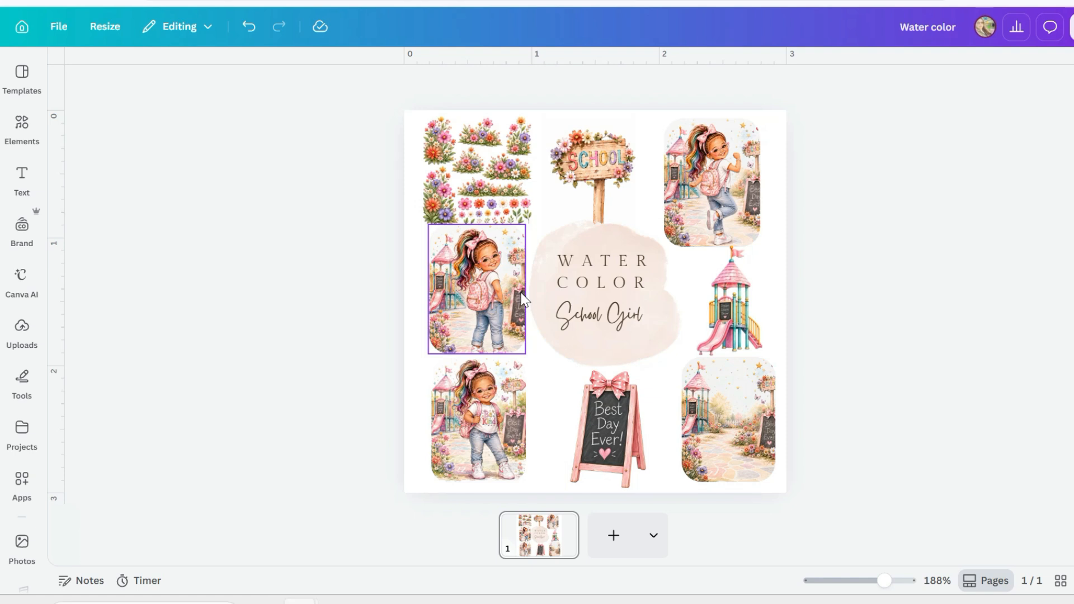
click(488, 306)
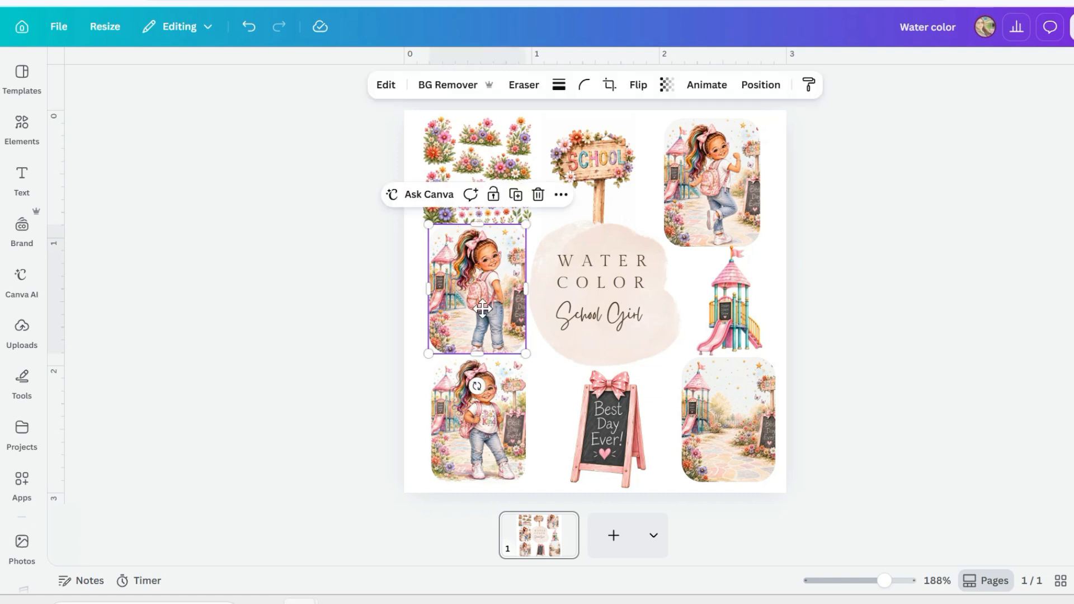
drag(488, 306, 490, 309)
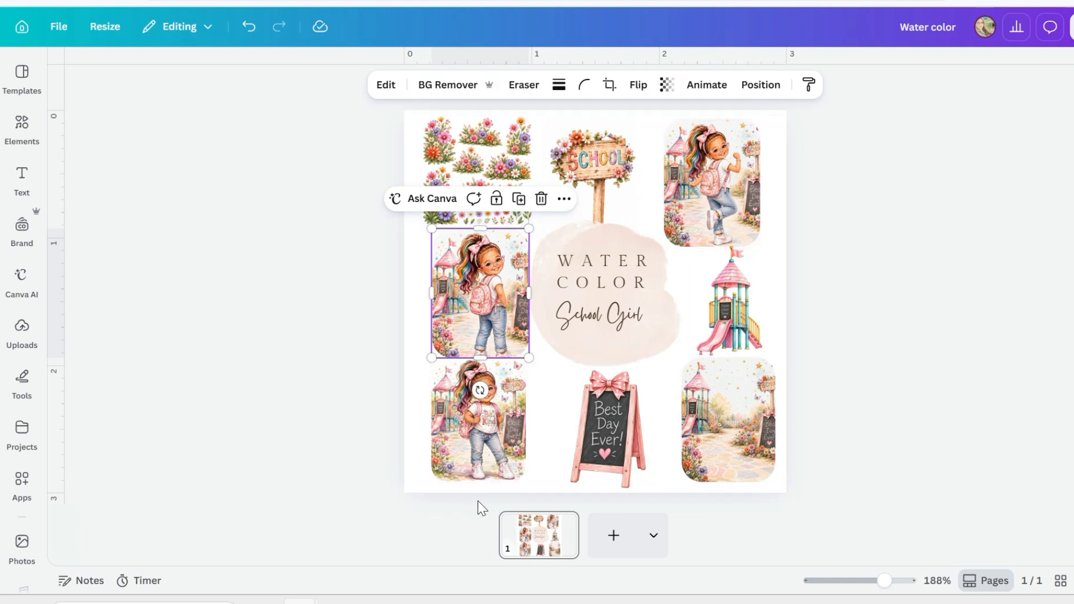
click(913, 360)
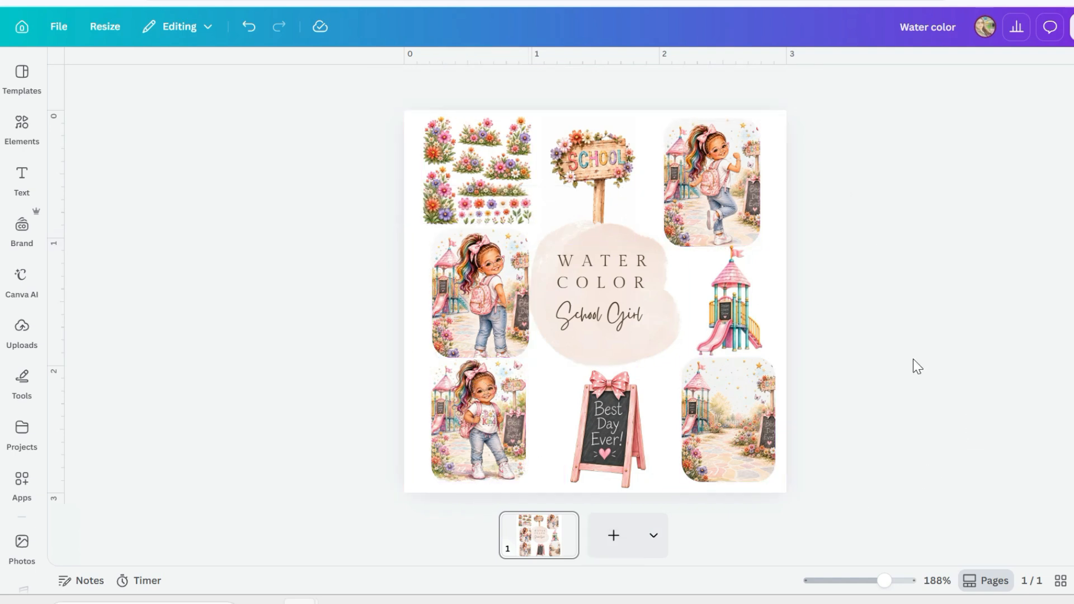